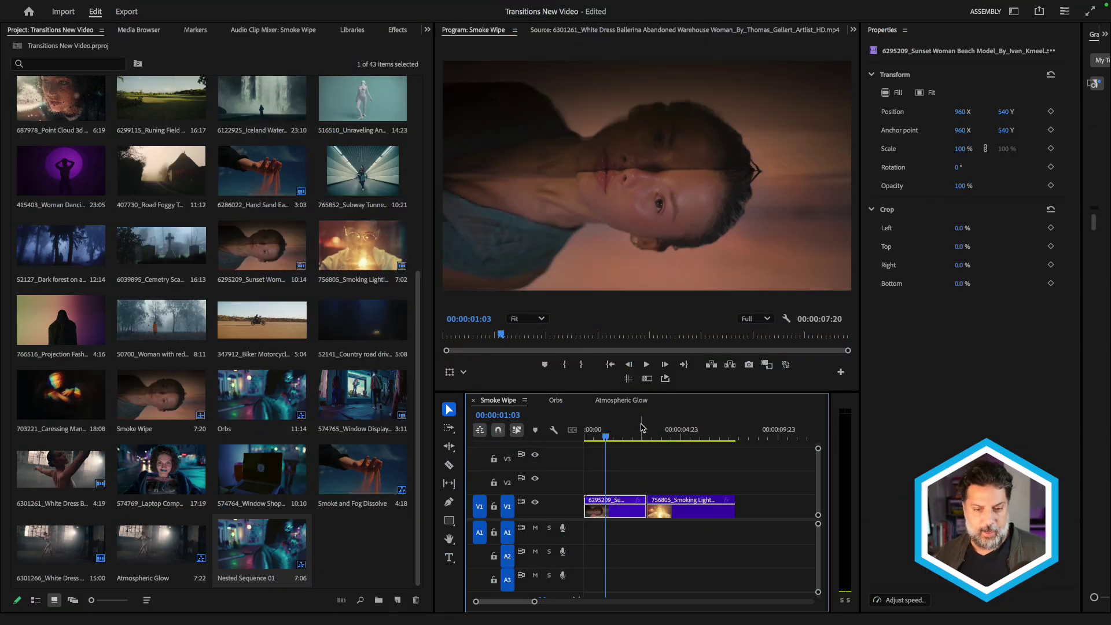
# - Scrub the playhead between the sunset clip and the cigar-smoking clip to preview both
pyautogui.click(684, 436)
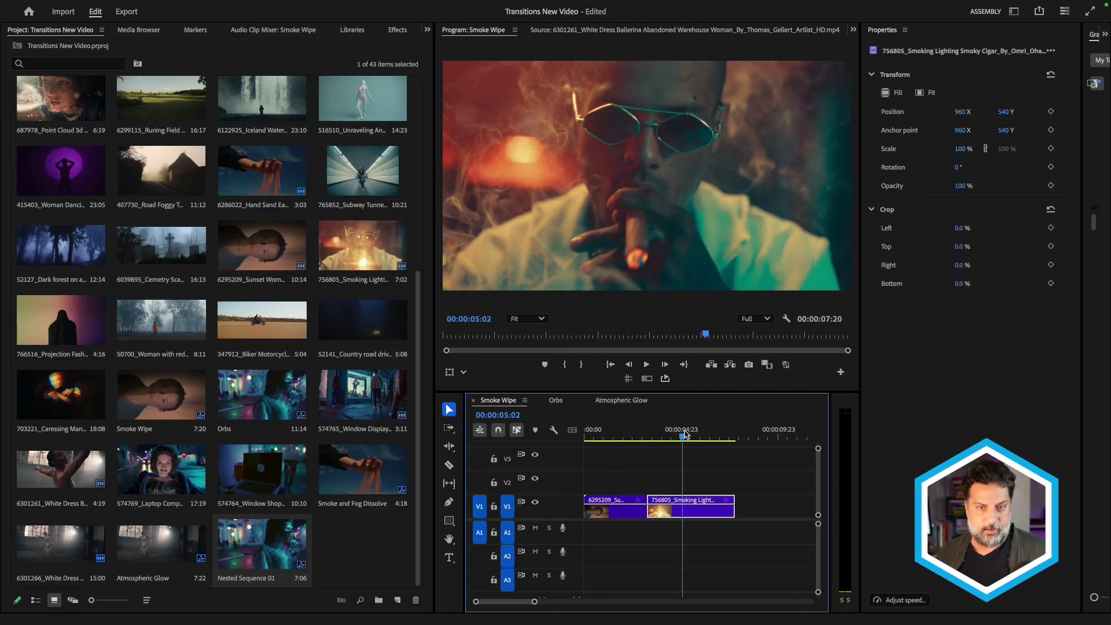
pyautogui.click(629, 432)
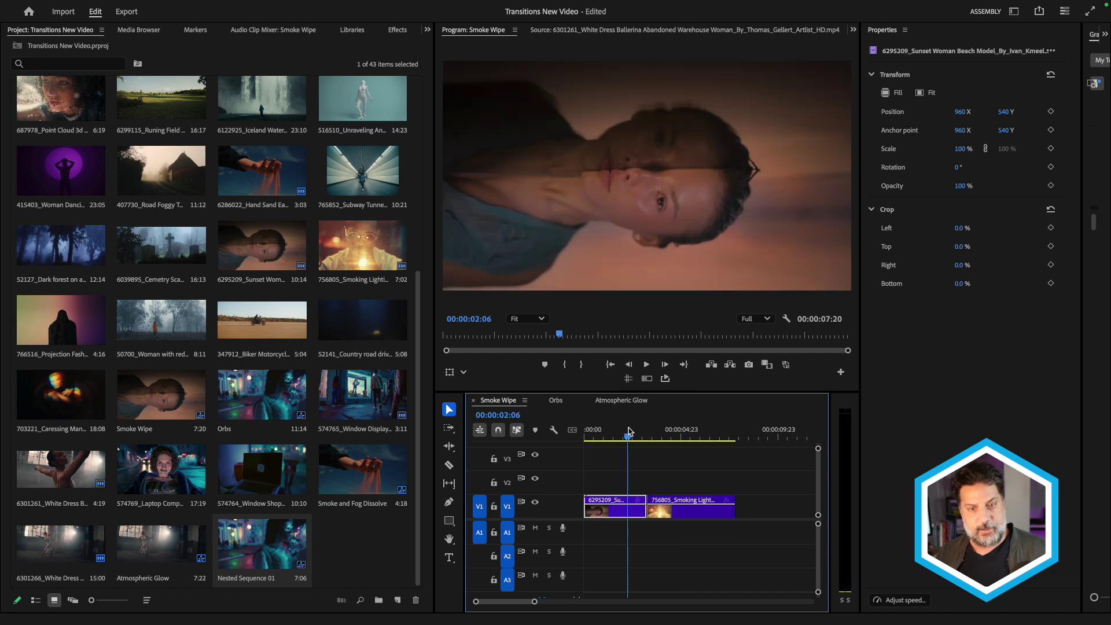
pyautogui.click(680, 433)
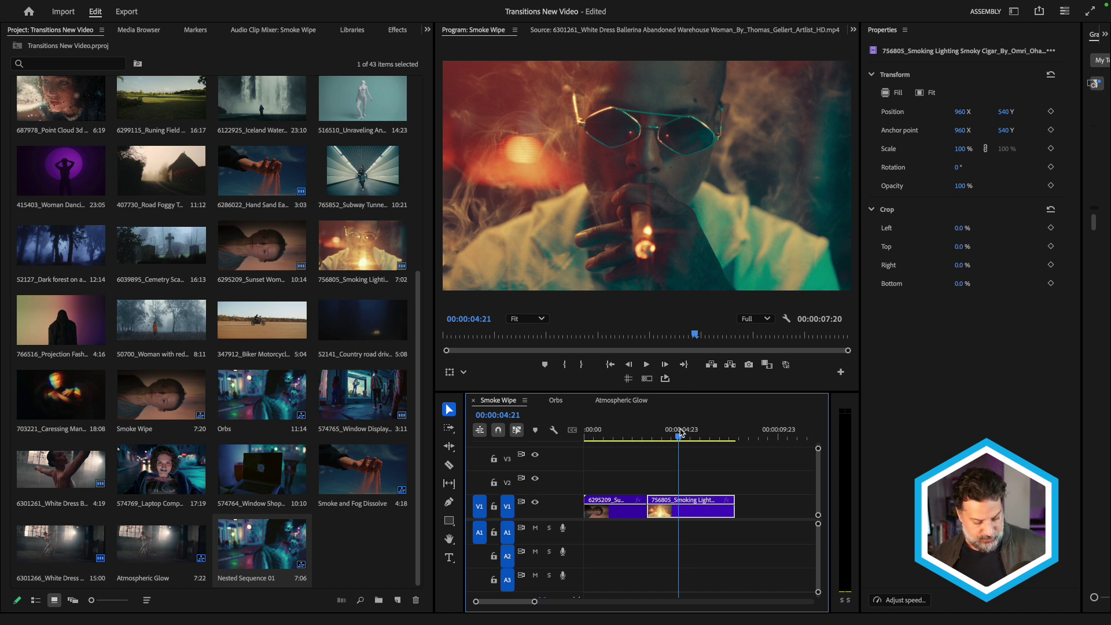
# - Search the Effects panel for 'smoke' and select BCC+Smoke and Fog Dissolve
pyautogui.hotkey('shift', '7')
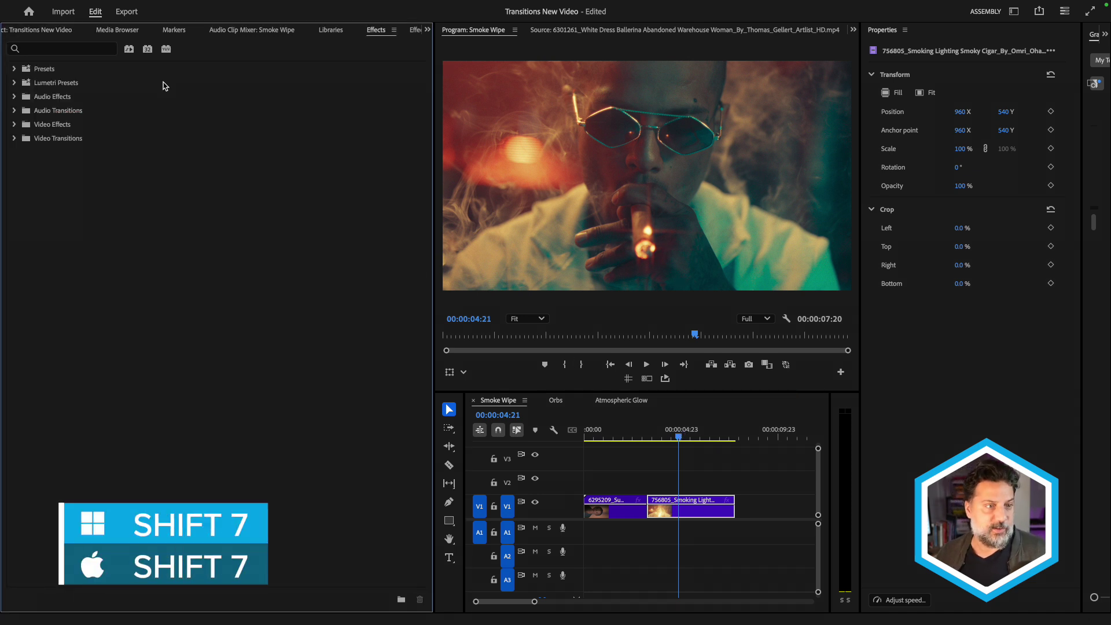
pyautogui.write('smoke')
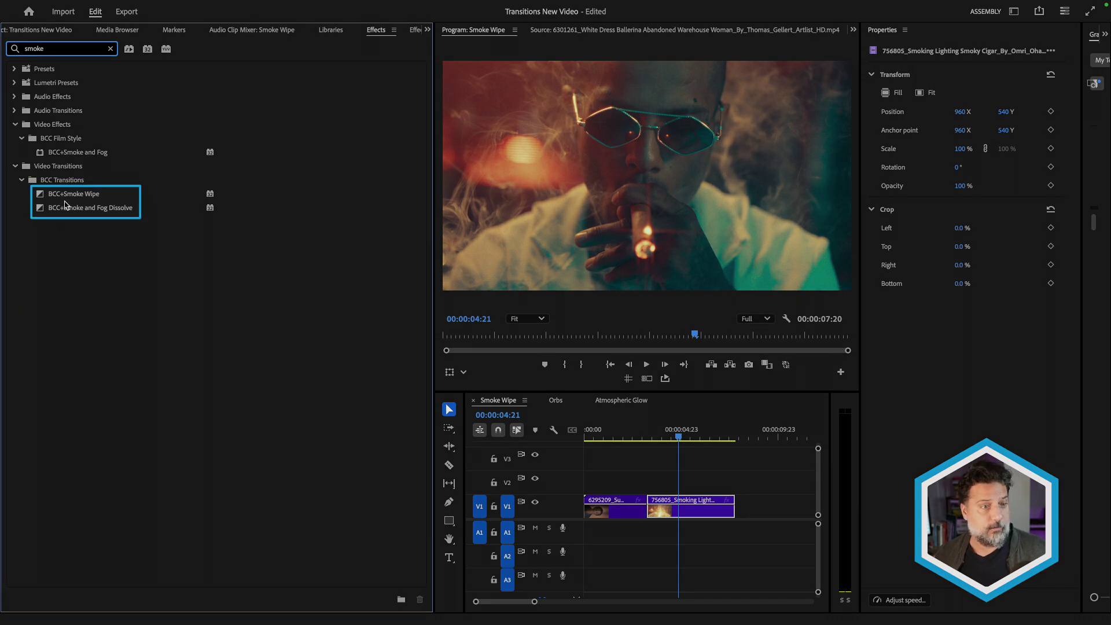
pyautogui.click(38, 211)
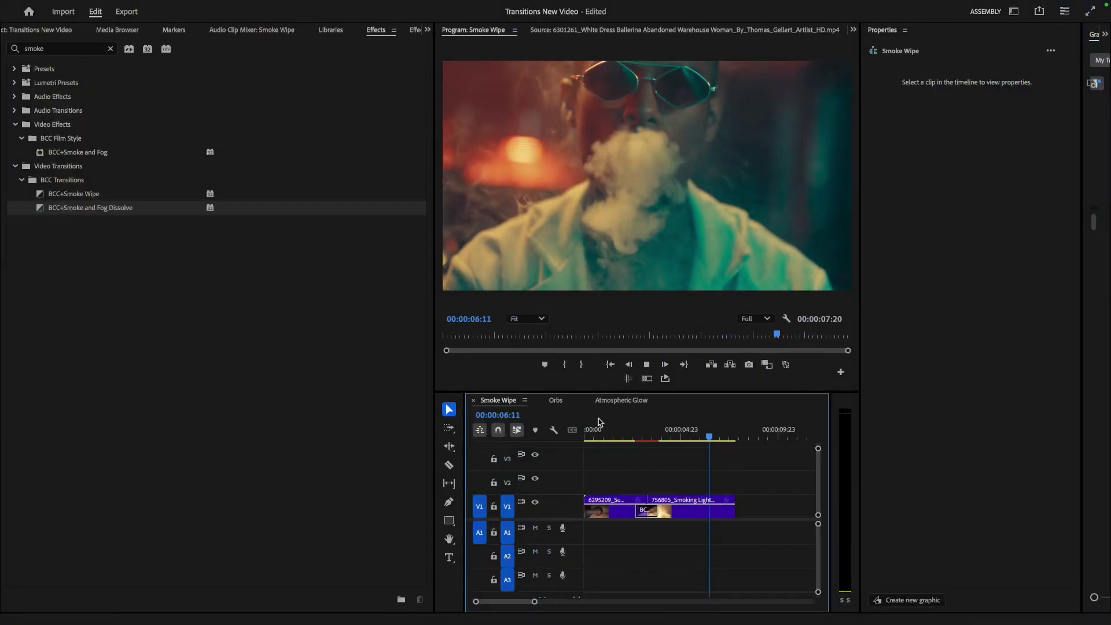
# - Select the transition at the cut and show its Effect Controls: 00:00:01:06, Screen blend
pyautogui.click(649, 444)
pyautogui.click(640, 440)
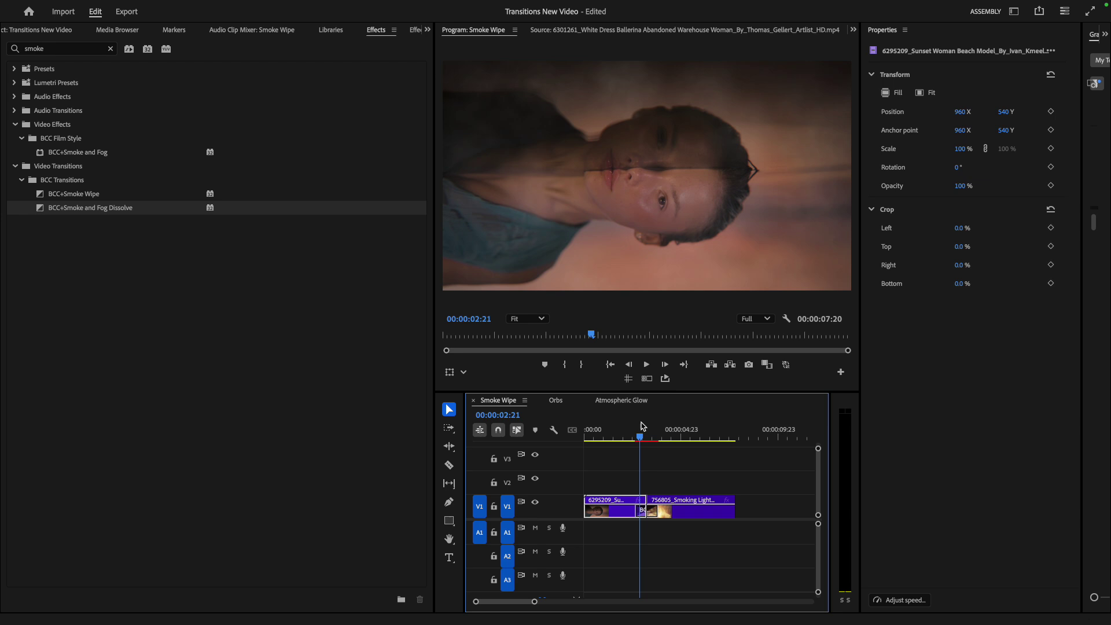
pyautogui.click(645, 512)
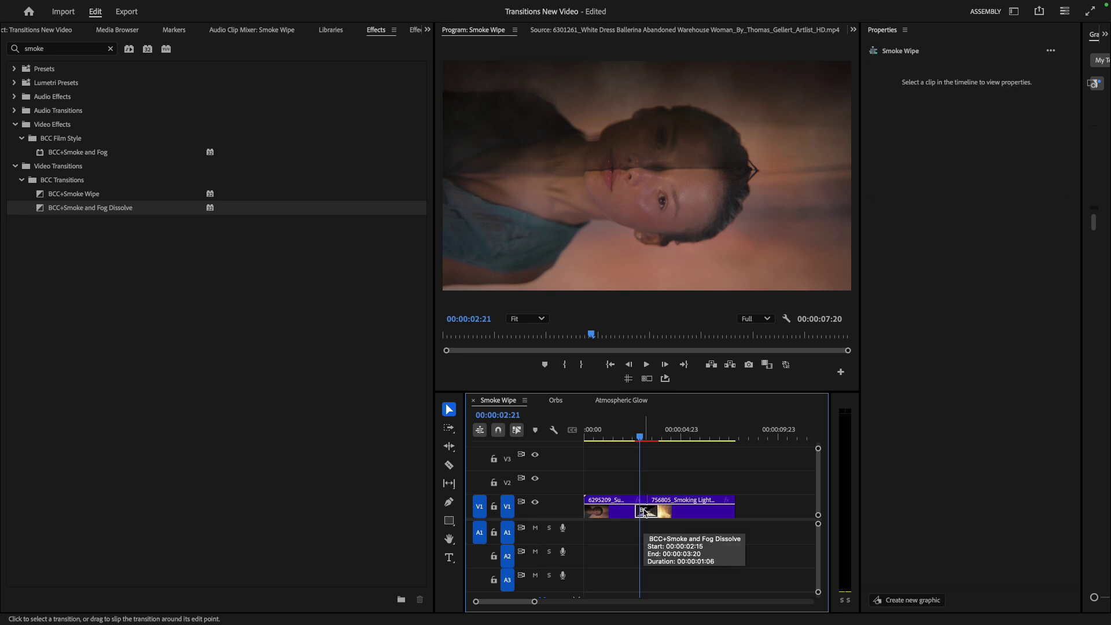
pyautogui.hotkey('shift', '5')
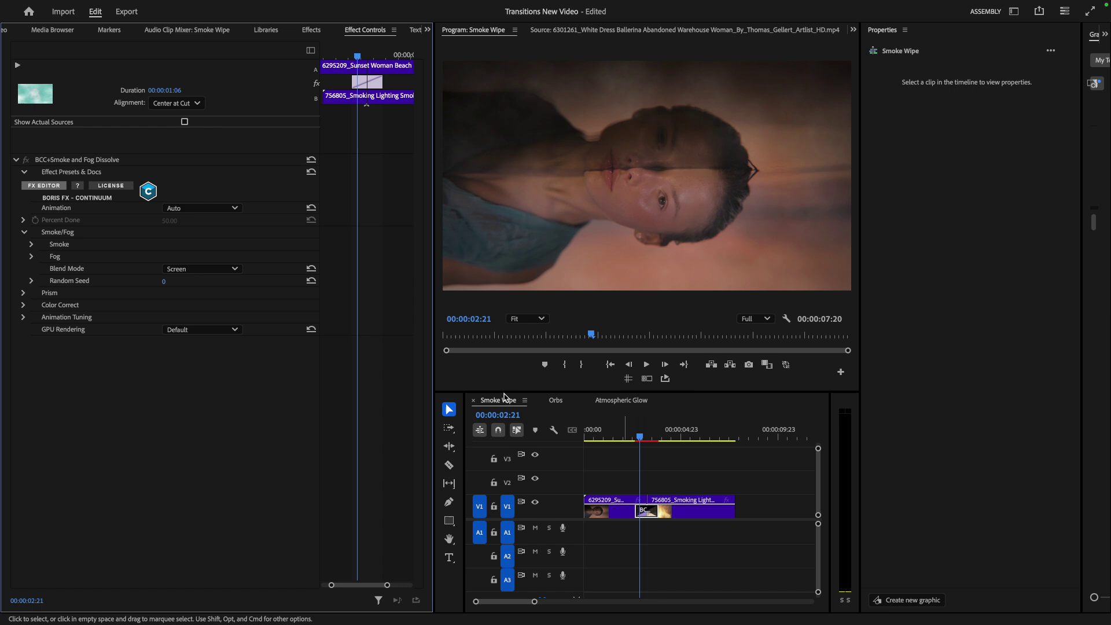
# - Open FX Editor and preview LC Fuzzy Smoke, Smoke Soft Dissolve, Vapor Soft Dissolve and similar presets
pyautogui.click(52, 186)
pyautogui.click(162, 154)
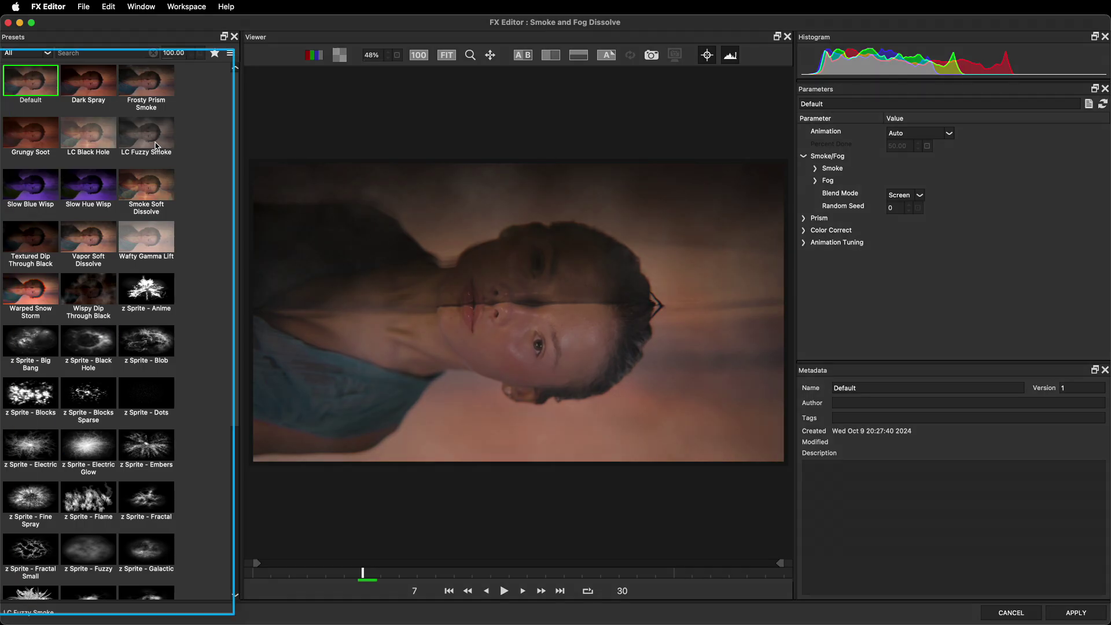
pyautogui.click(146, 189)
pyautogui.click(92, 189)
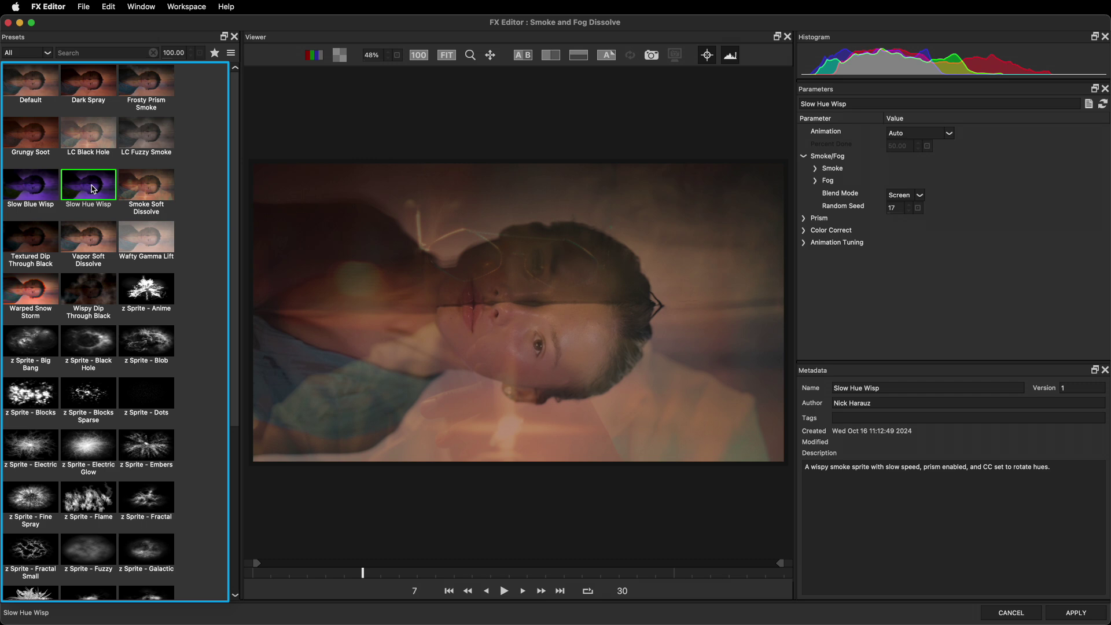
pyautogui.click(76, 236)
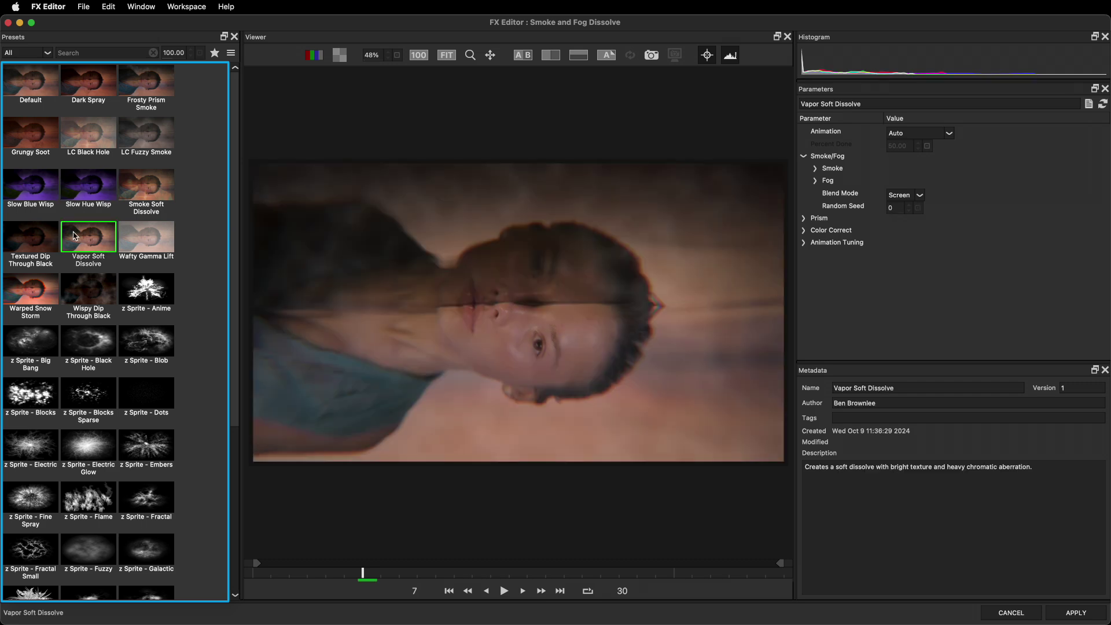
pyautogui.click(145, 243)
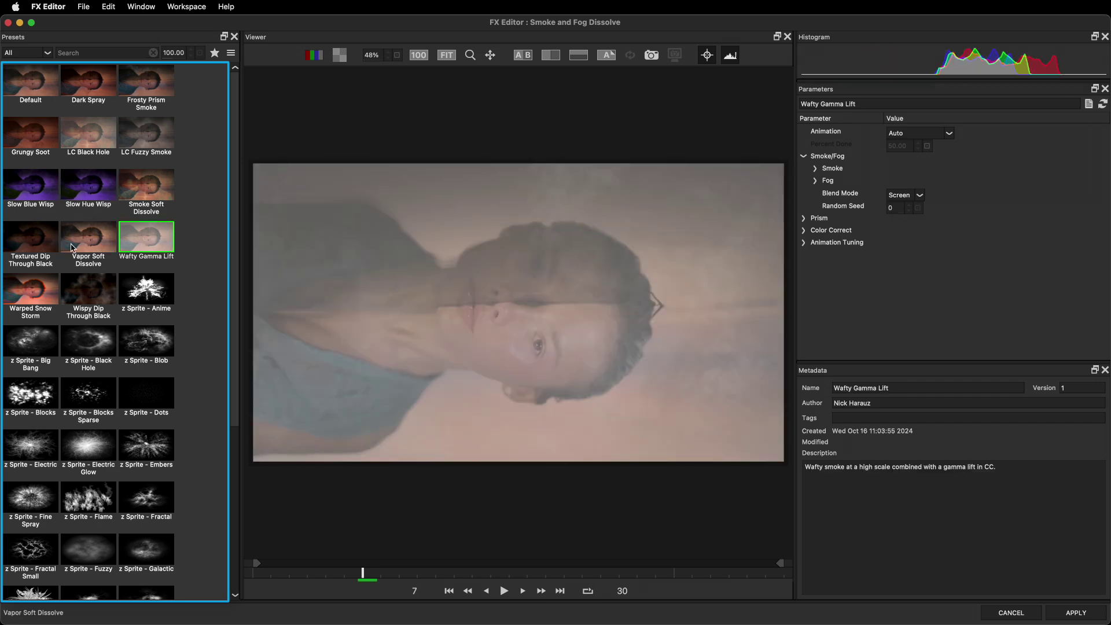
pyautogui.click(36, 240)
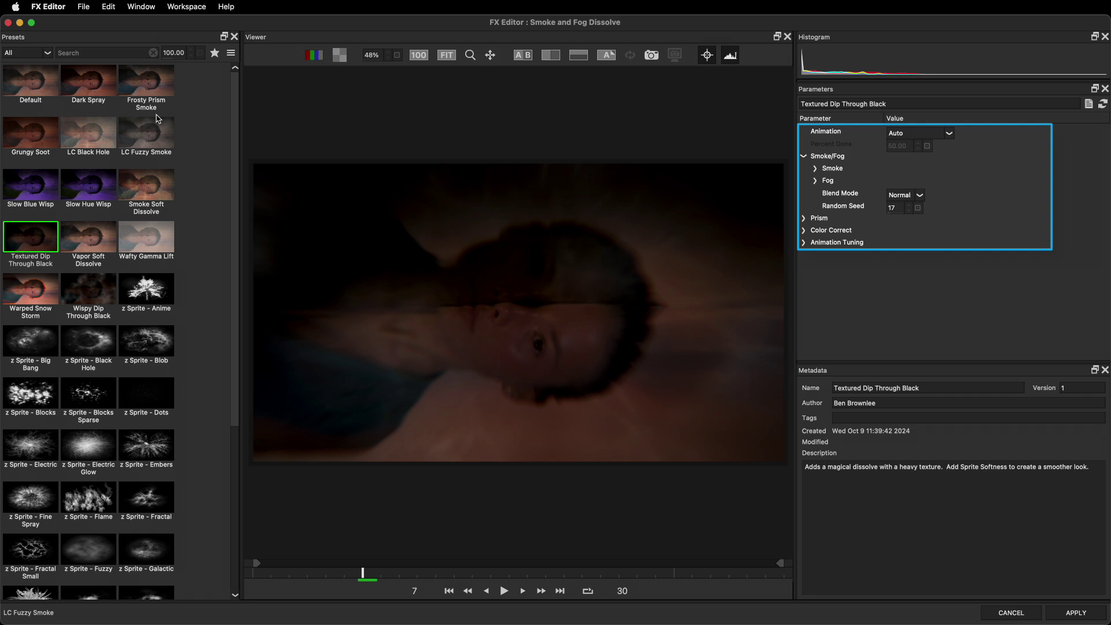
# - Preview Frosty Prism Smoke, LC Black Hole and Grungy Soot, then load Slow Hue Wisp
pyautogui.click(149, 91)
pyautogui.click(86, 134)
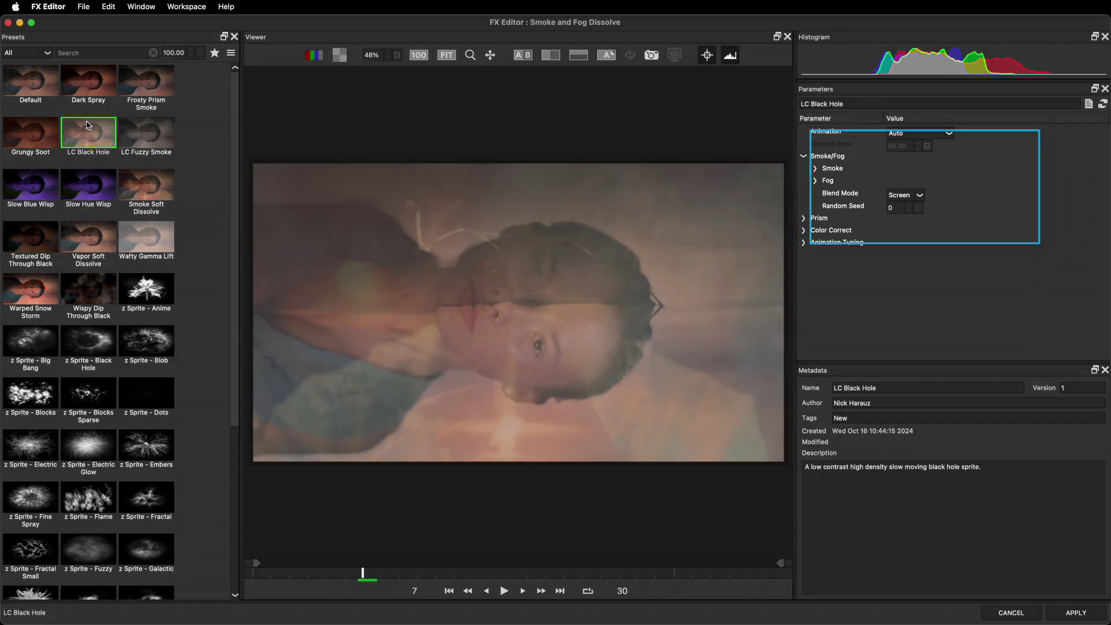
pyautogui.click(20, 130)
pyautogui.click(90, 193)
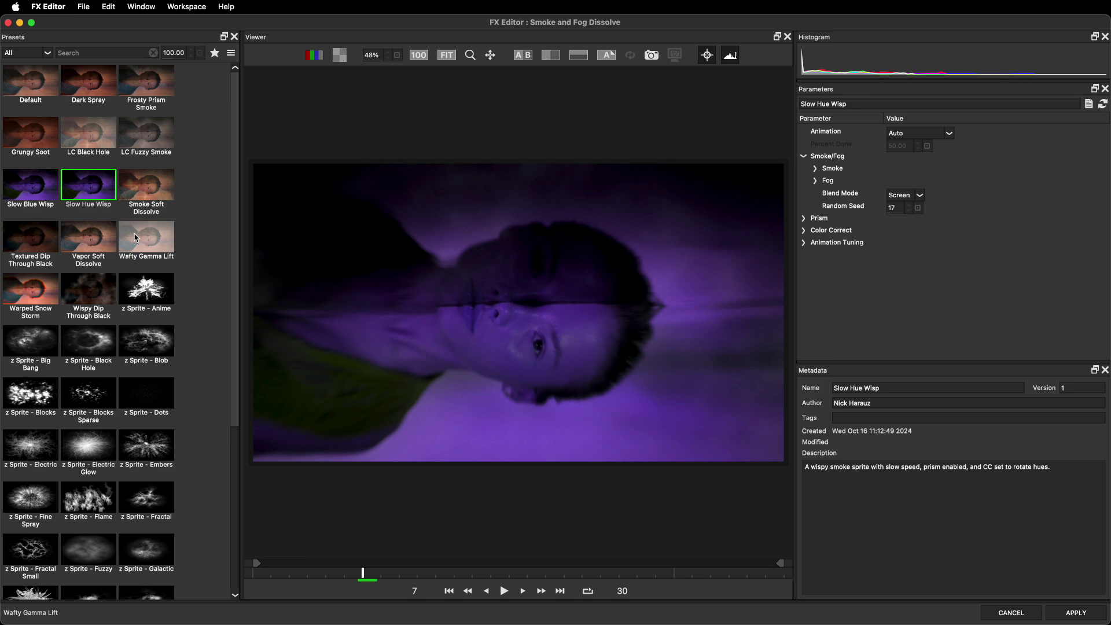
pyautogui.scroll(-5, 136, 237)
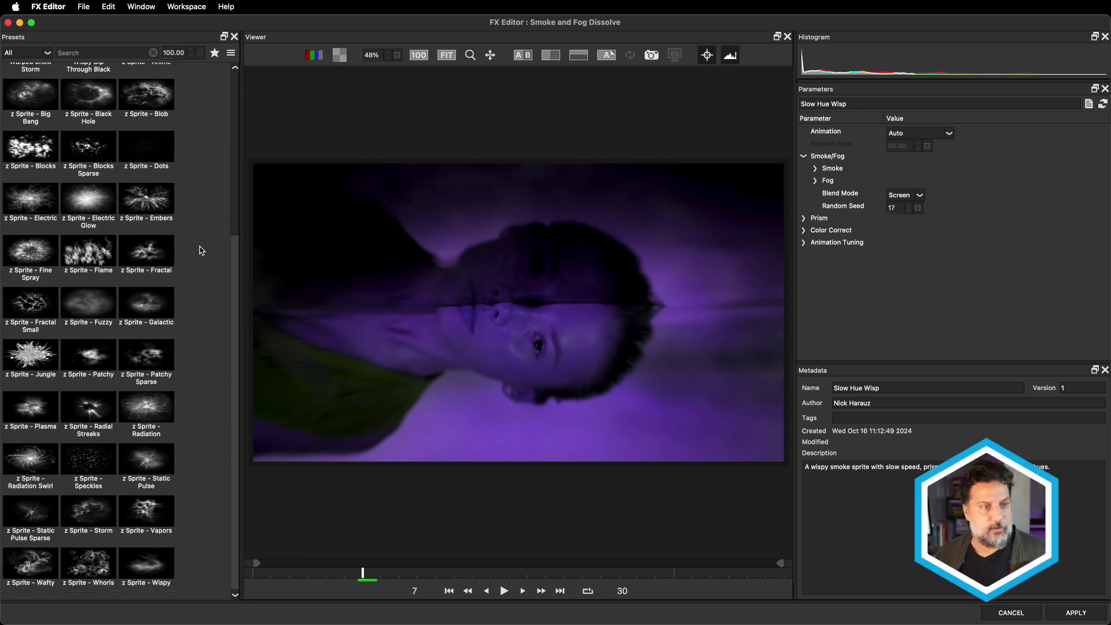
pyautogui.scroll(1, 201, 250)
pyautogui.scroll(-1, 202, 250)
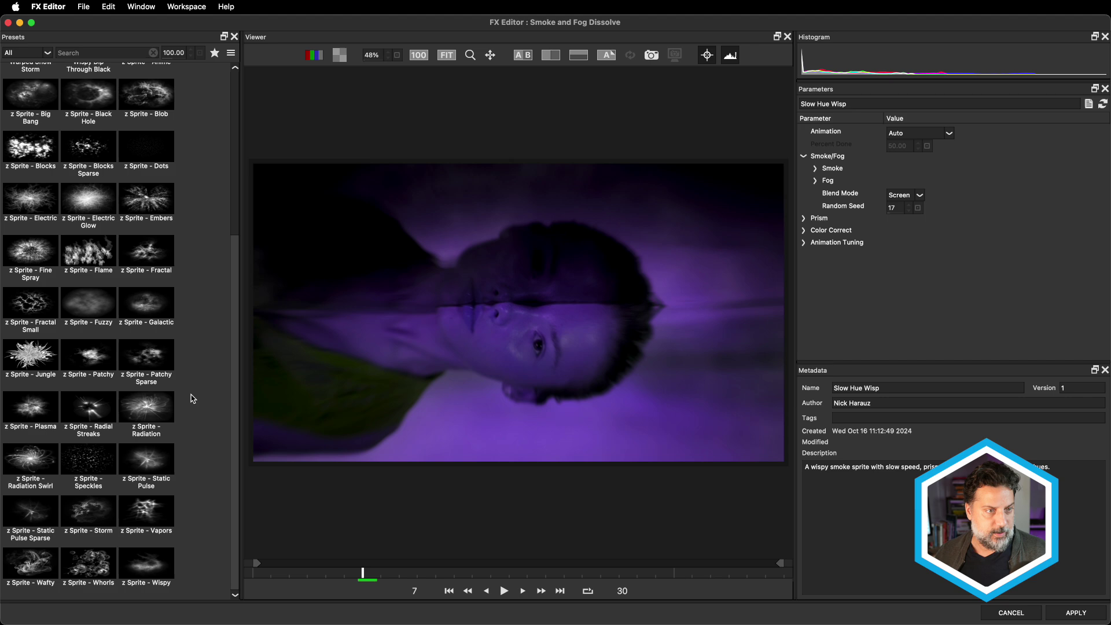
pyautogui.scroll(4, 193, 398)
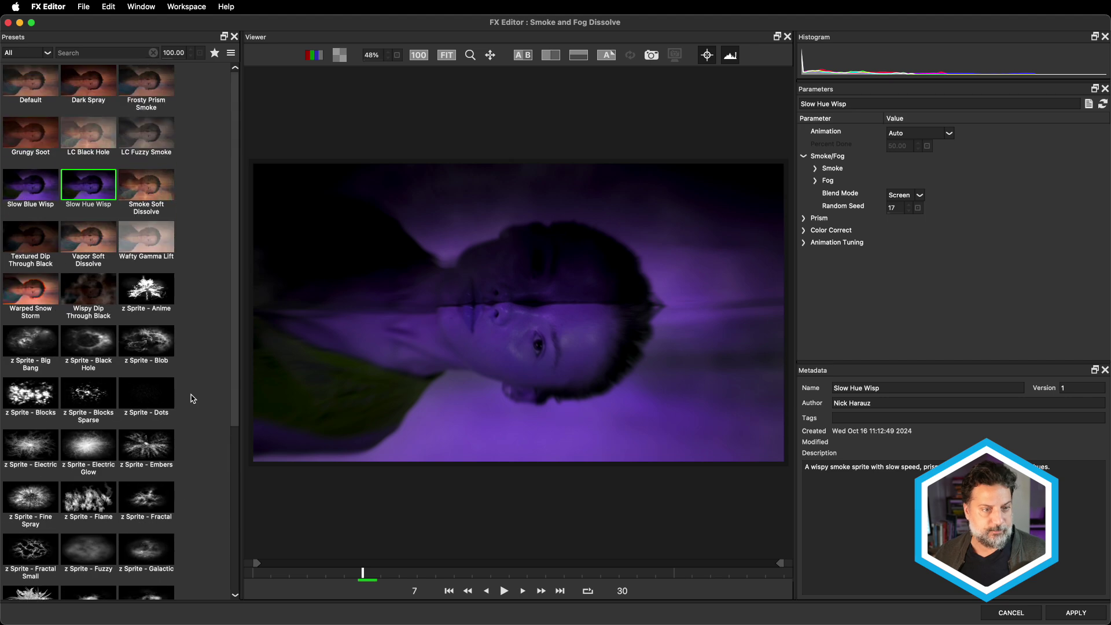
# - Play the preview, reset to Default, and try z Sprite Anime, Blob, Black Hole, Blocks and Electric presets
pyautogui.click(505, 592)
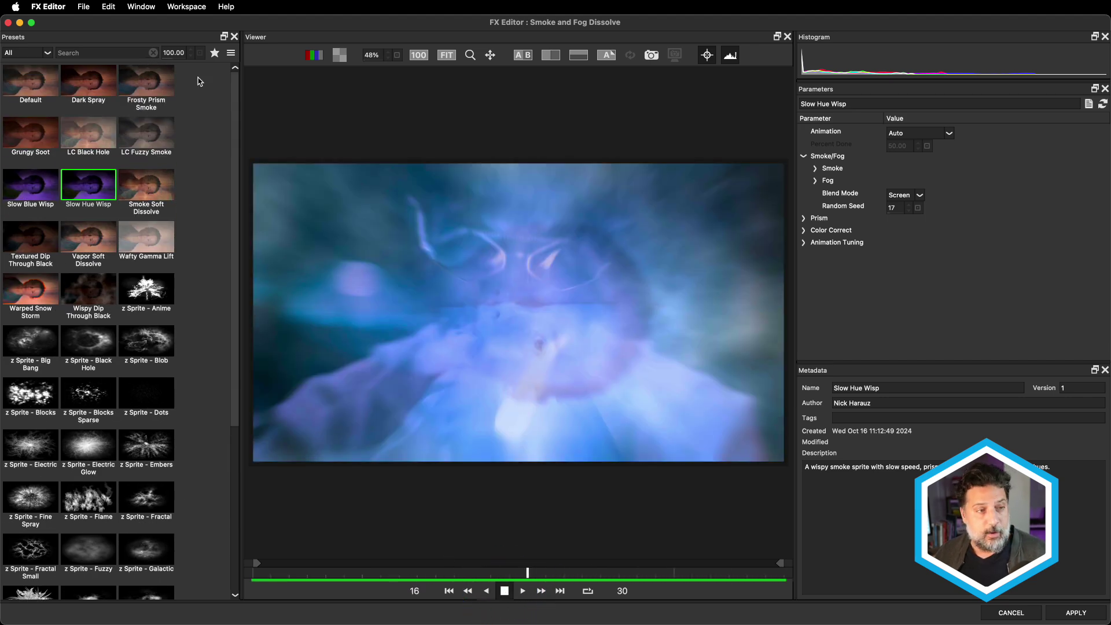
pyautogui.click(38, 87)
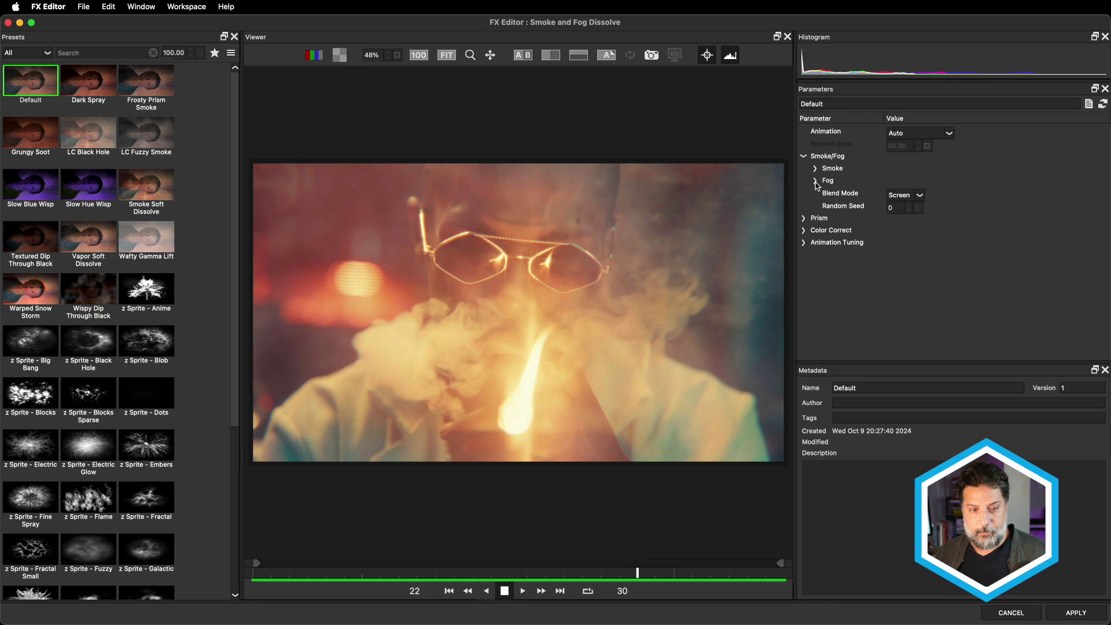
pyautogui.click(151, 299)
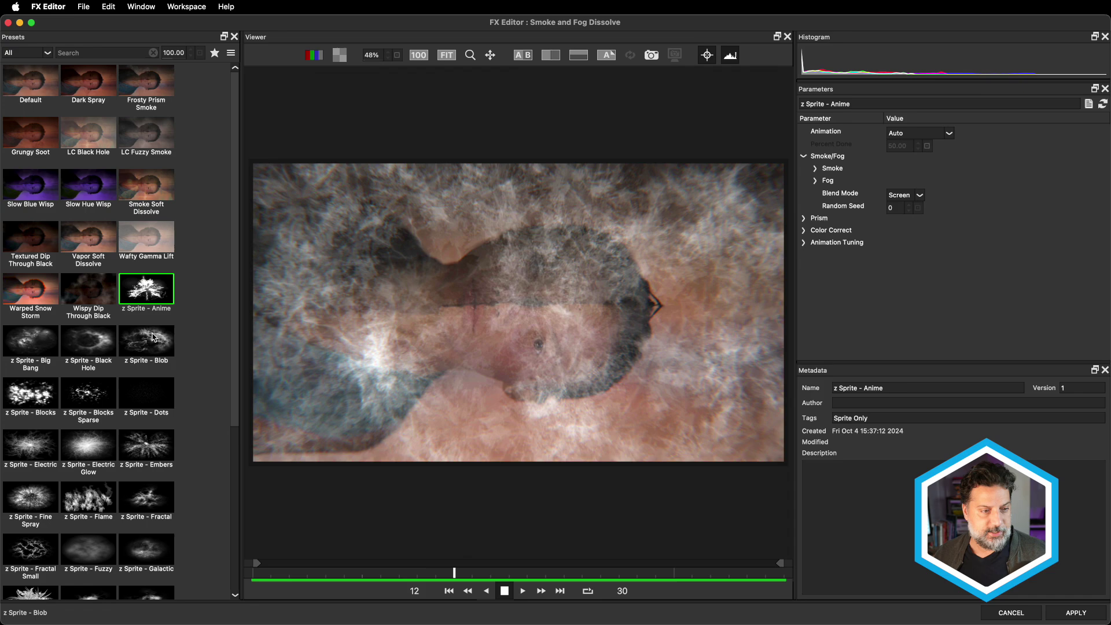
pyautogui.click(154, 337)
pyautogui.click(111, 350)
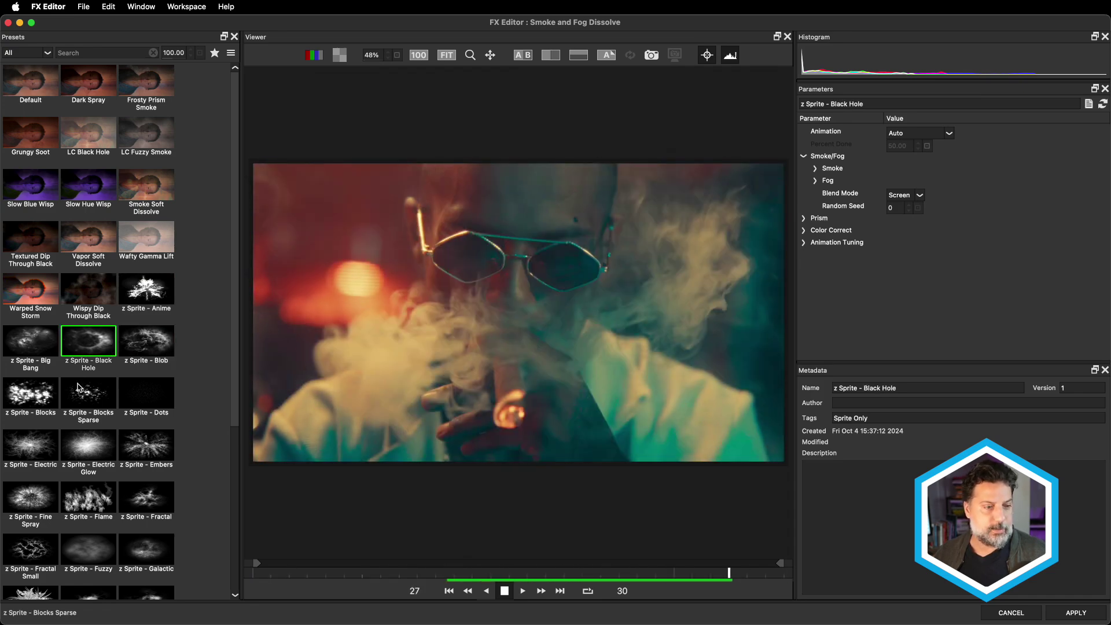
pyautogui.click(80, 388)
pyautogui.click(45, 384)
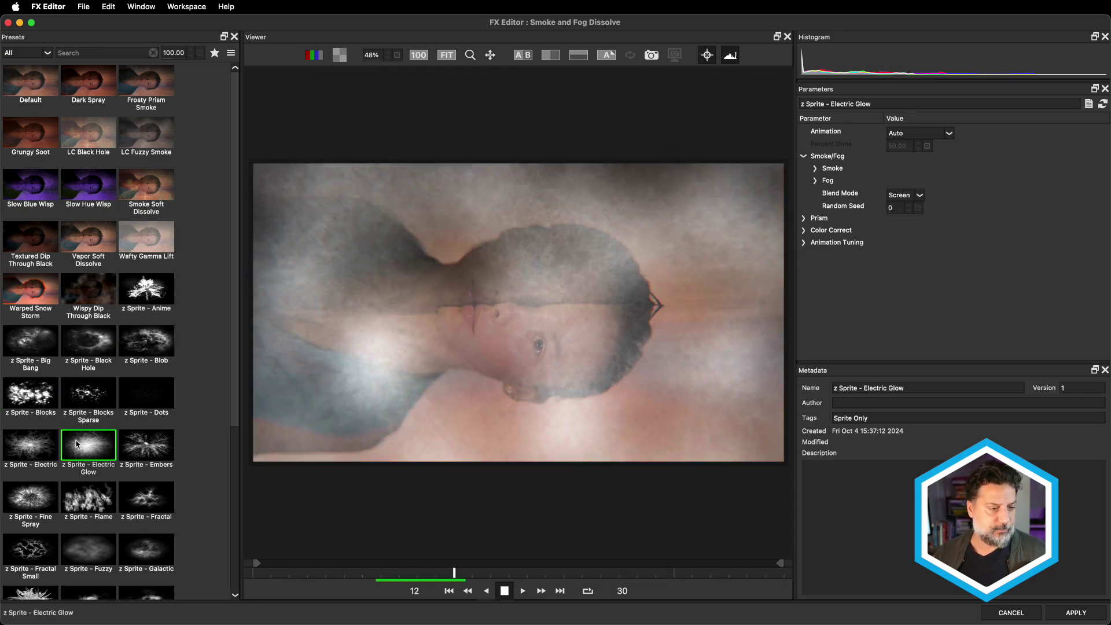
pyautogui.click(36, 444)
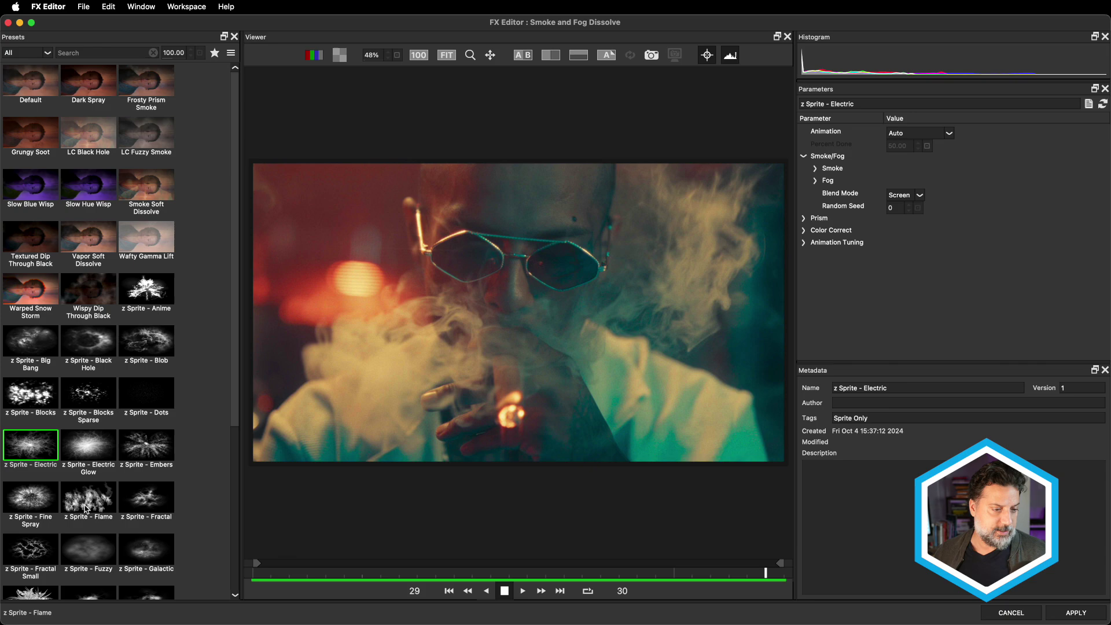
# - Try z Sprite Flame, Radial Streaks, Radiation, Static Pulse and Whorls, ending on z Sprite - Plasma
pyautogui.click(86, 509)
pyautogui.scroll(-5, 86, 508)
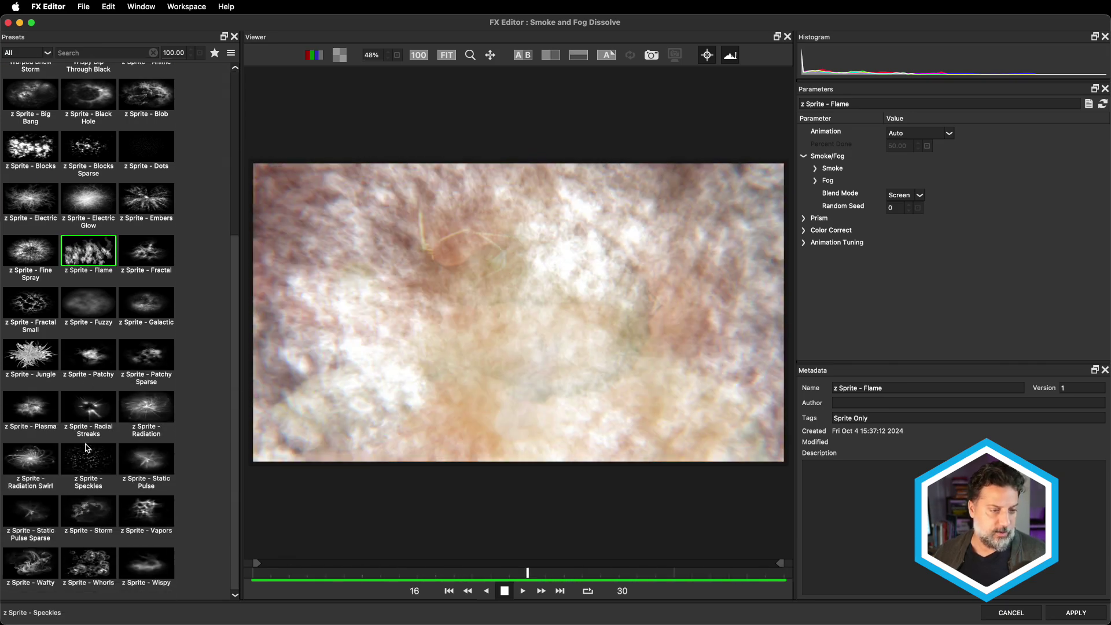
pyautogui.click(103, 415)
pyautogui.click(146, 412)
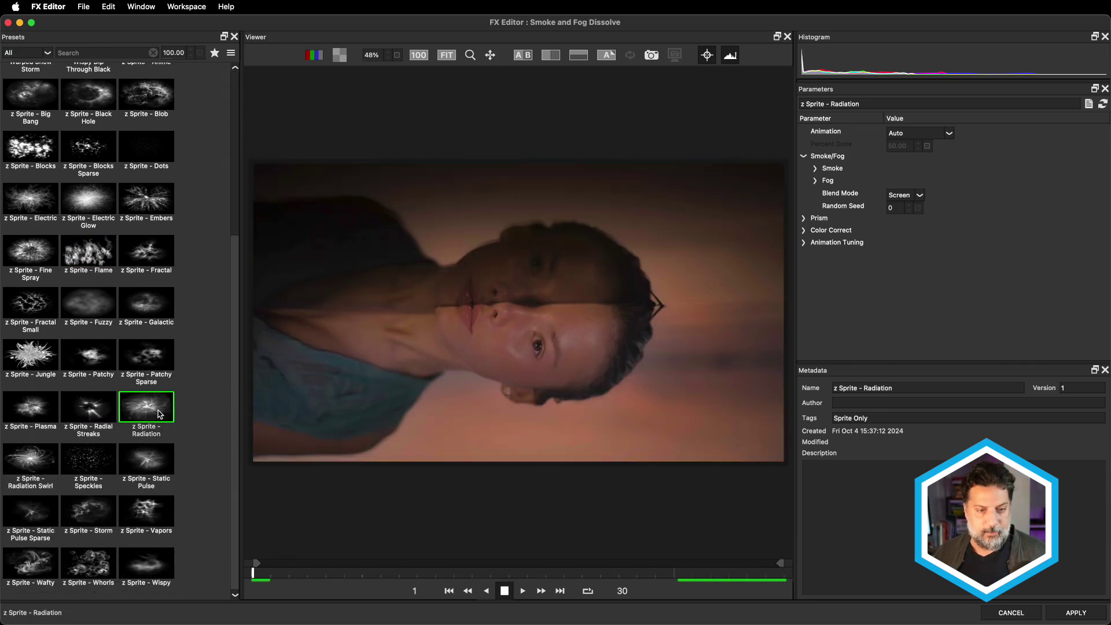
pyautogui.click(151, 457)
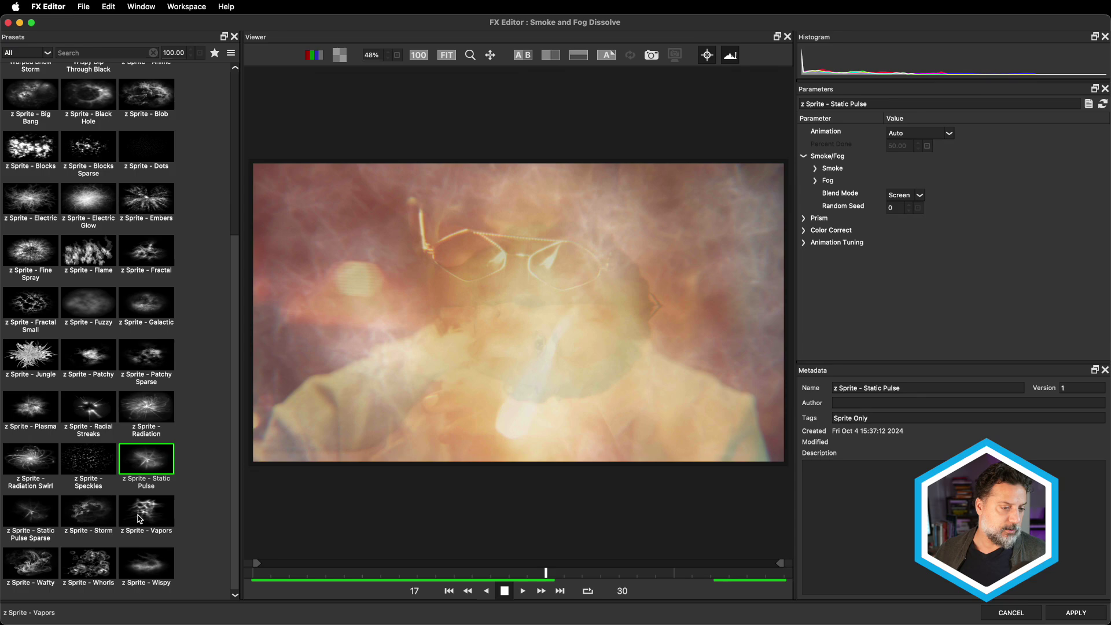
pyautogui.click(88, 565)
pyautogui.scroll(1, 89, 565)
pyautogui.click(15, 458)
pyautogui.scroll(2, 17, 454)
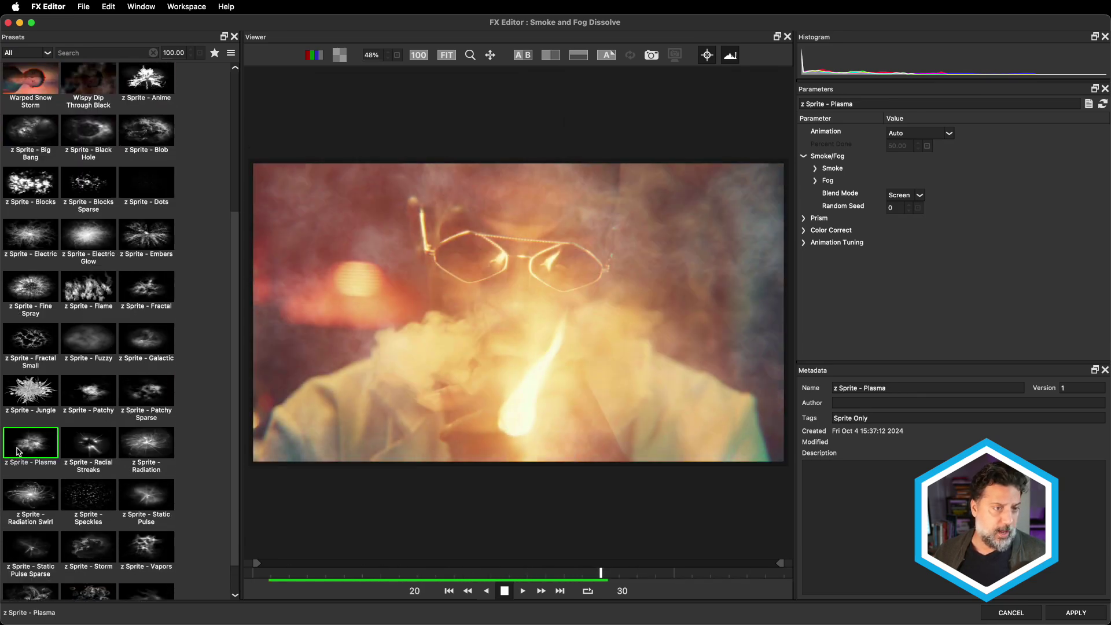
pyautogui.scroll(8, 93, 243)
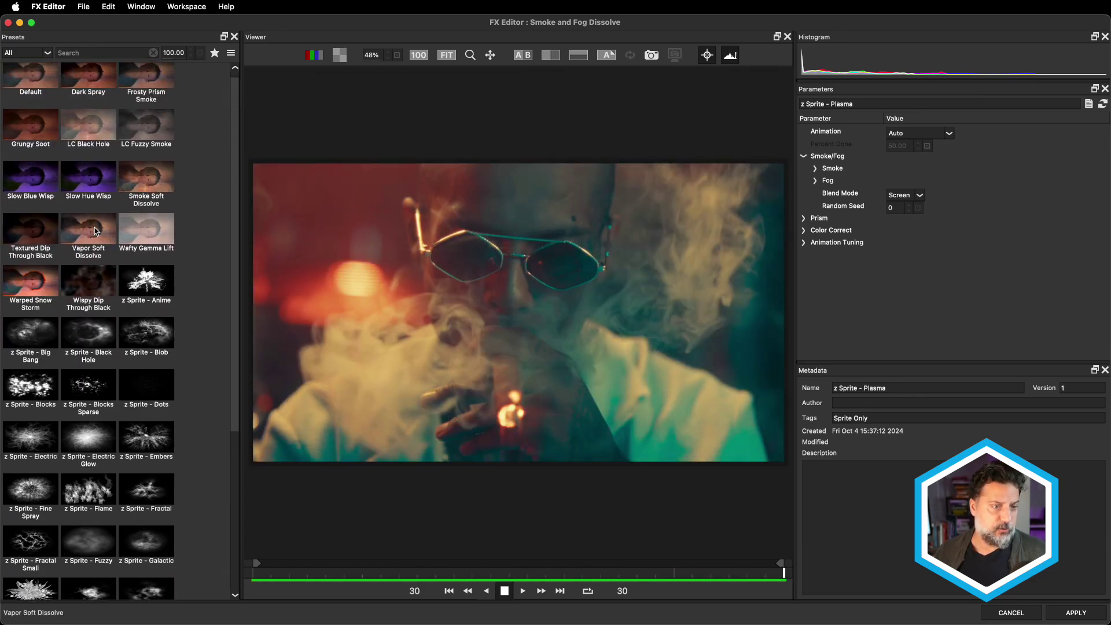
# - Load Textured Dip Through Black and expand its Smoke settings to the Smoke Sprite option
pyautogui.click(36, 231)
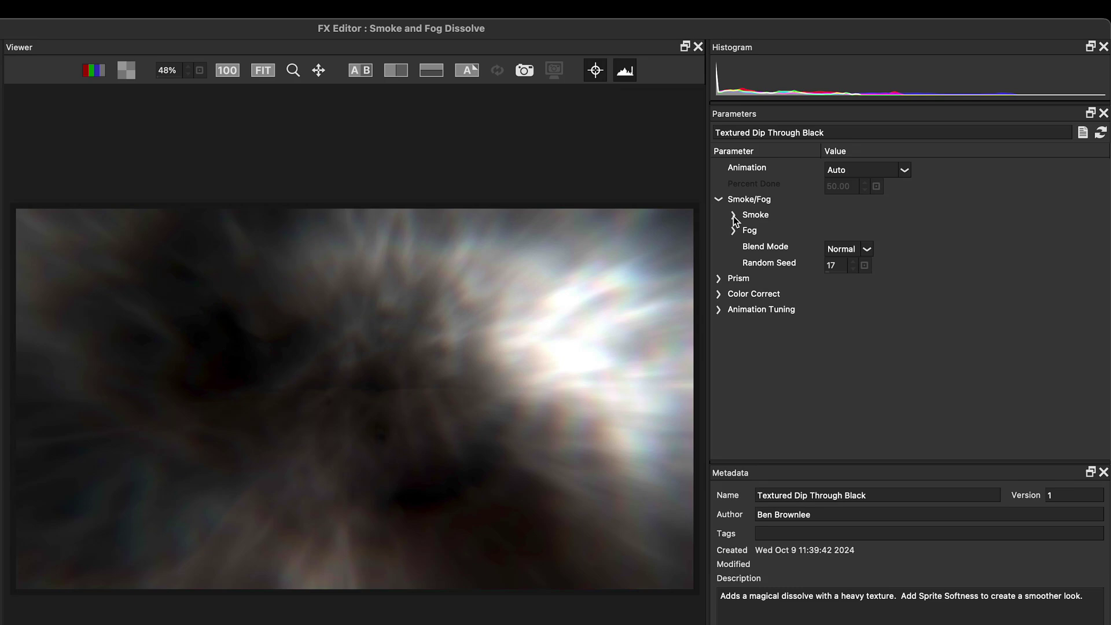
pyautogui.click(806, 174)
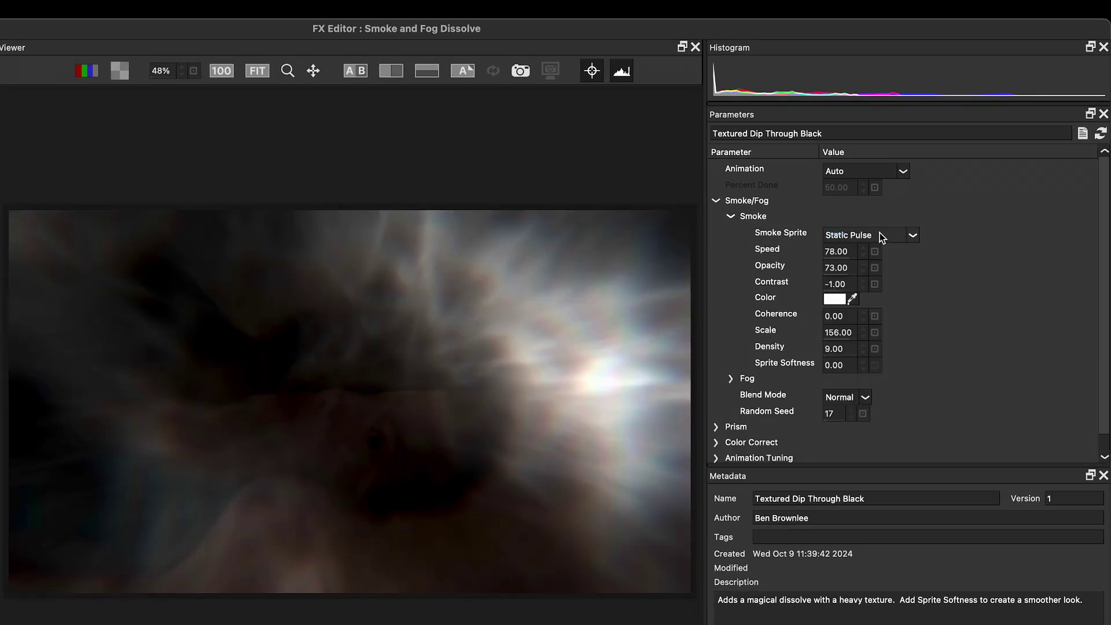
pyautogui.click(868, 234)
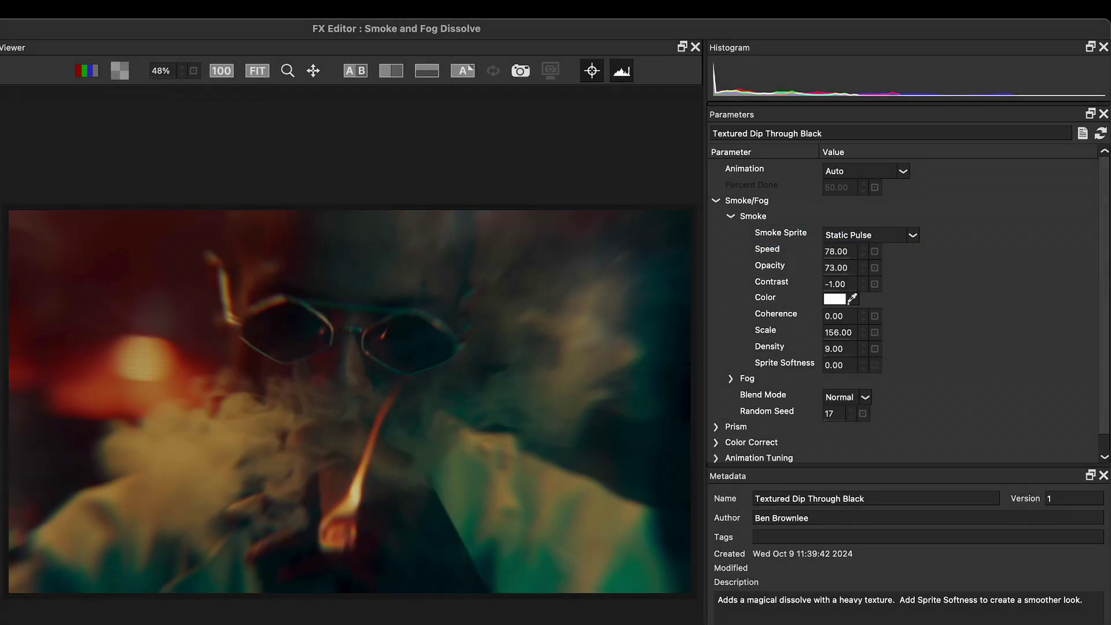
# - Preview z Sprite Anime, Blob, Black Hole, Big Bang, Blocks, Dots, Embers and Fine Spray presets
pyautogui.click(0, 360)
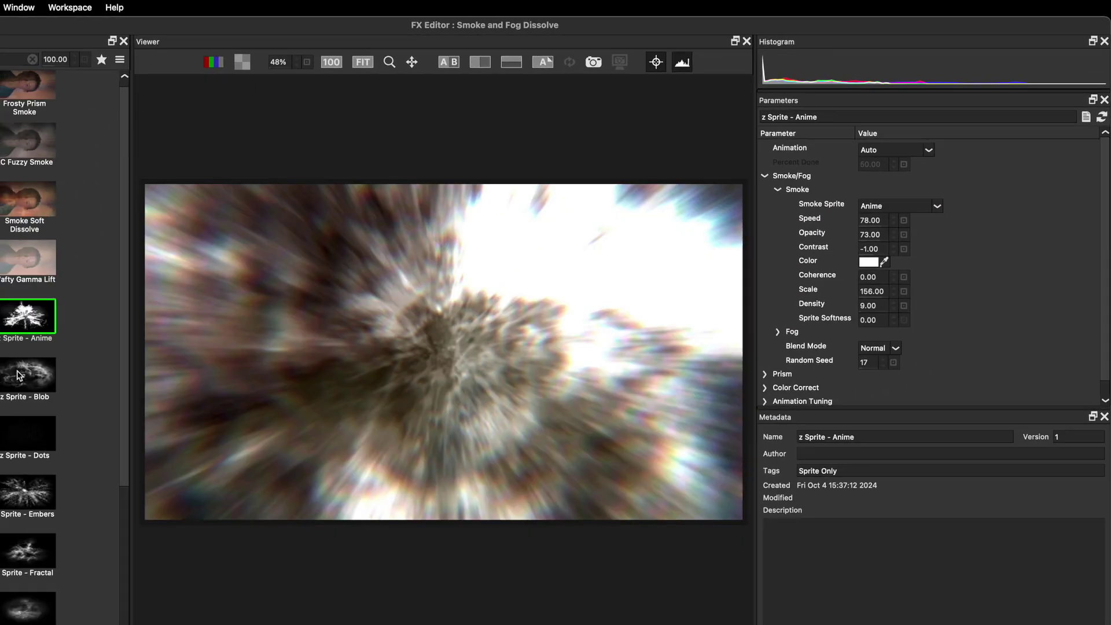
pyautogui.click(17, 375)
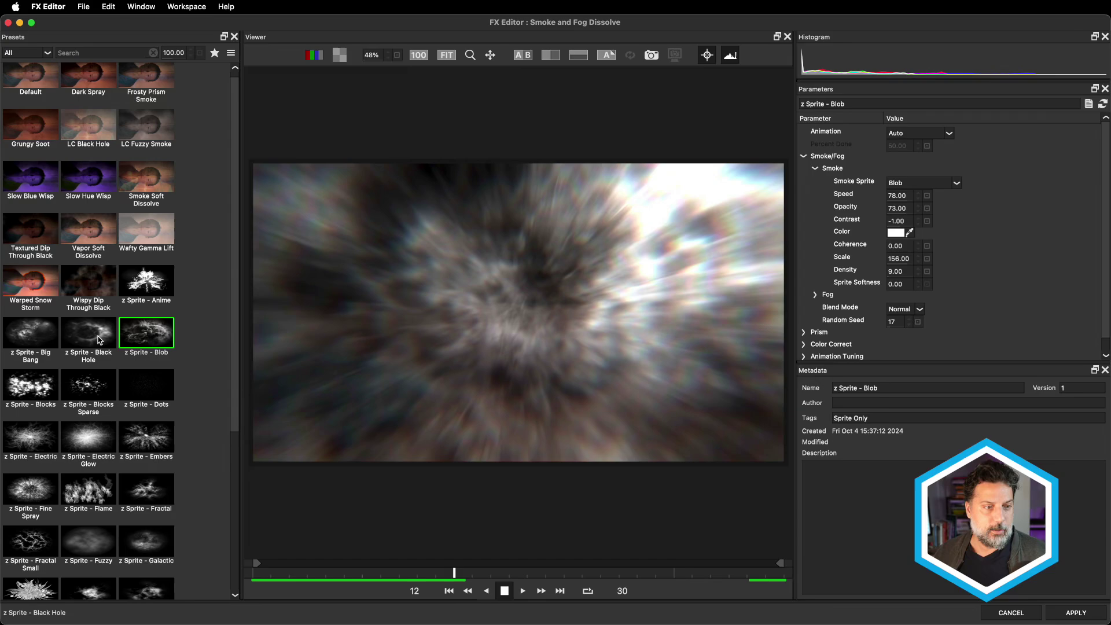
pyautogui.click(0, 384)
pyautogui.click(52, 344)
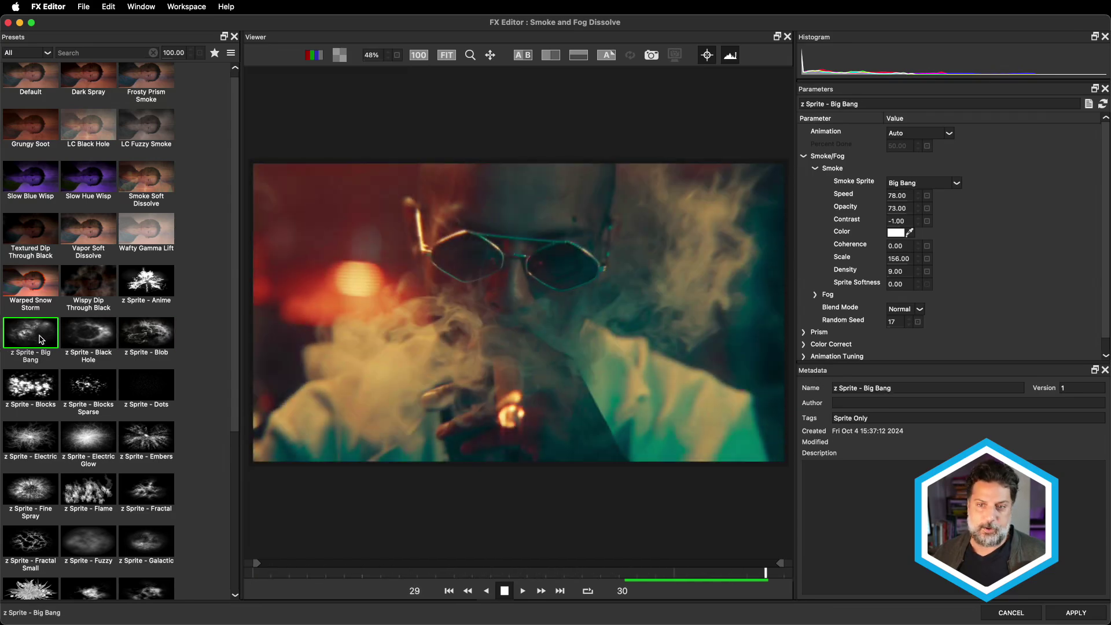
pyautogui.click(32, 382)
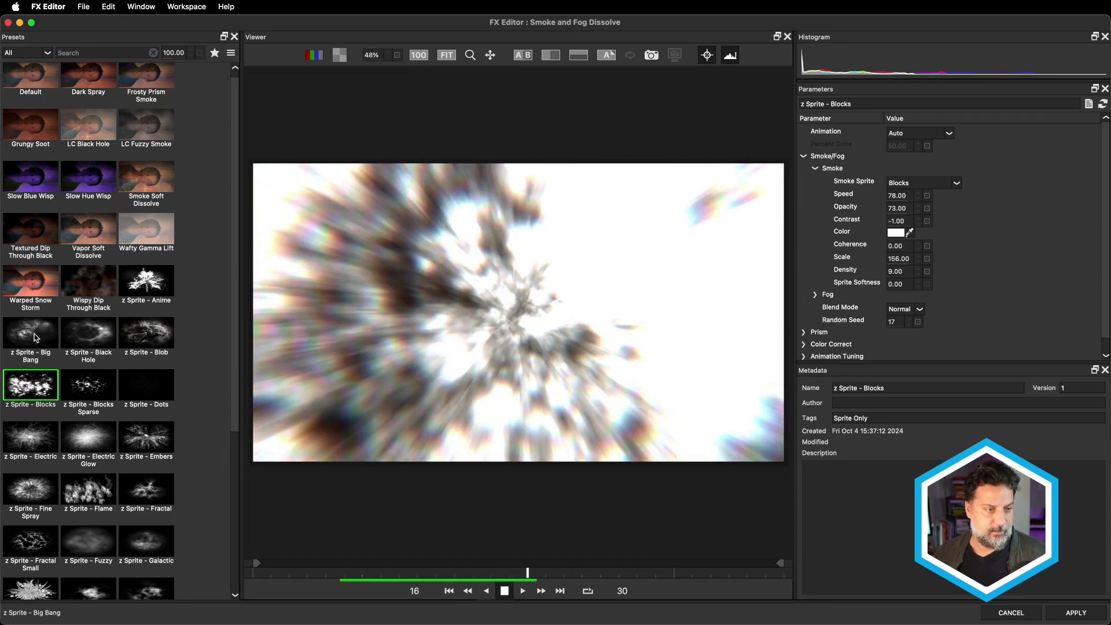
pyautogui.click(86, 384)
pyautogui.click(144, 387)
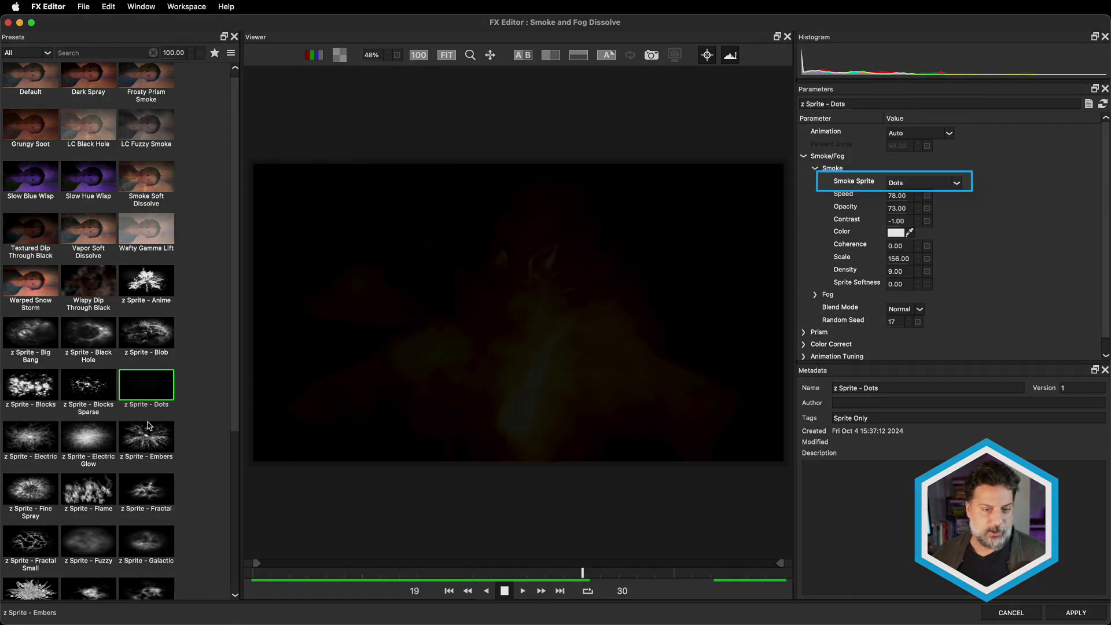
pyautogui.click(148, 429)
pyautogui.click(17, 491)
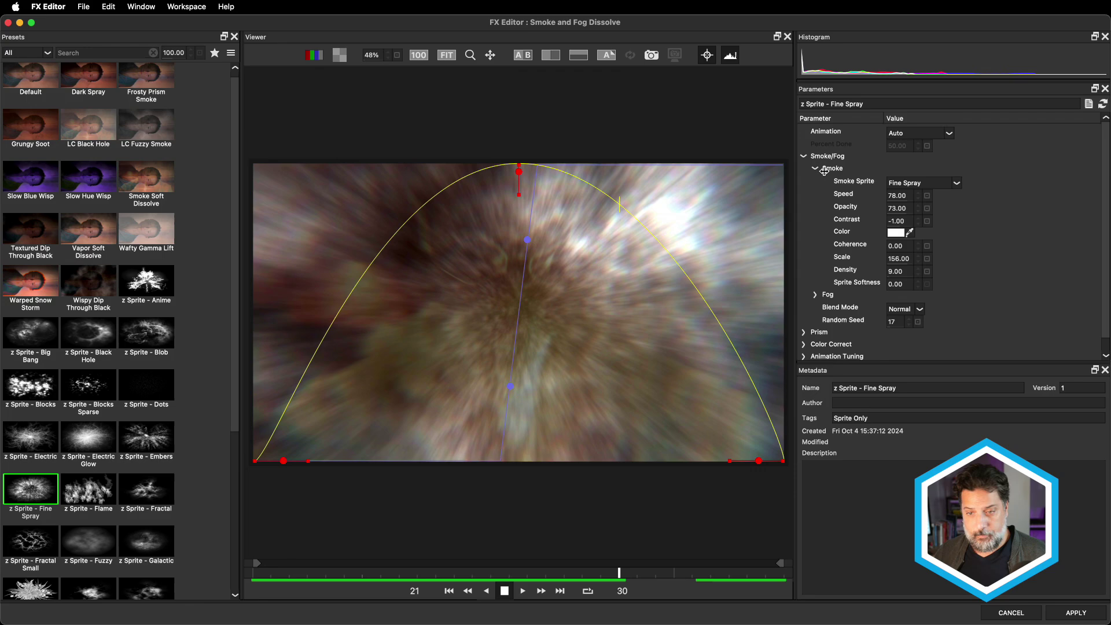
# - Browse the Smoke Sprite shape list without changing it, then load z Sprite - Fuzzy
pyautogui.click(957, 184)
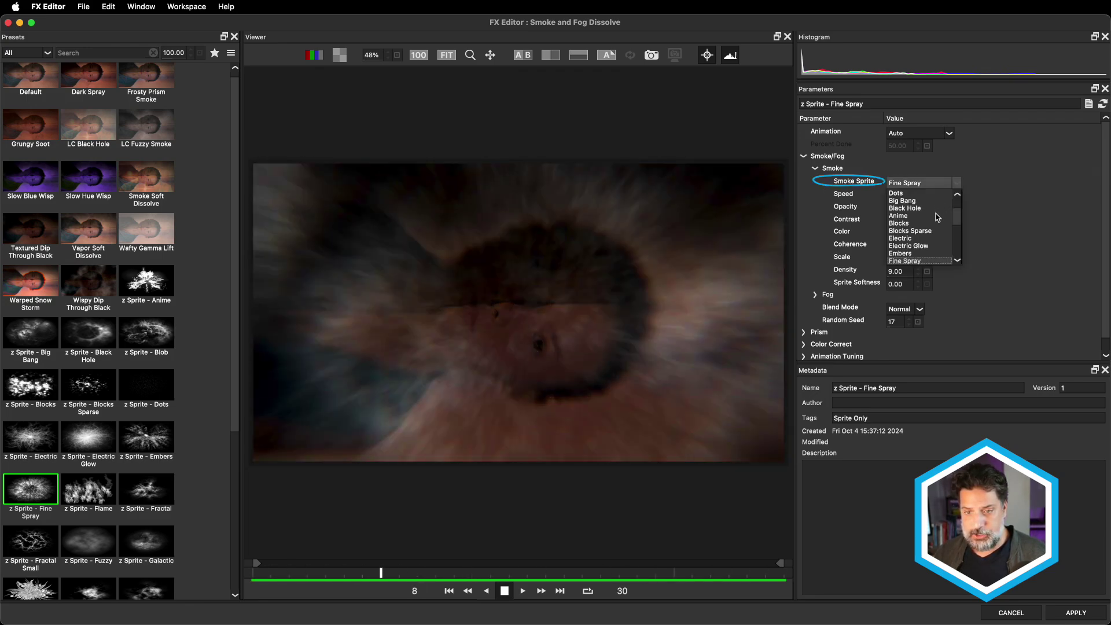
pyautogui.scroll(-5, 938, 218)
pyautogui.scroll(-1, 937, 223)
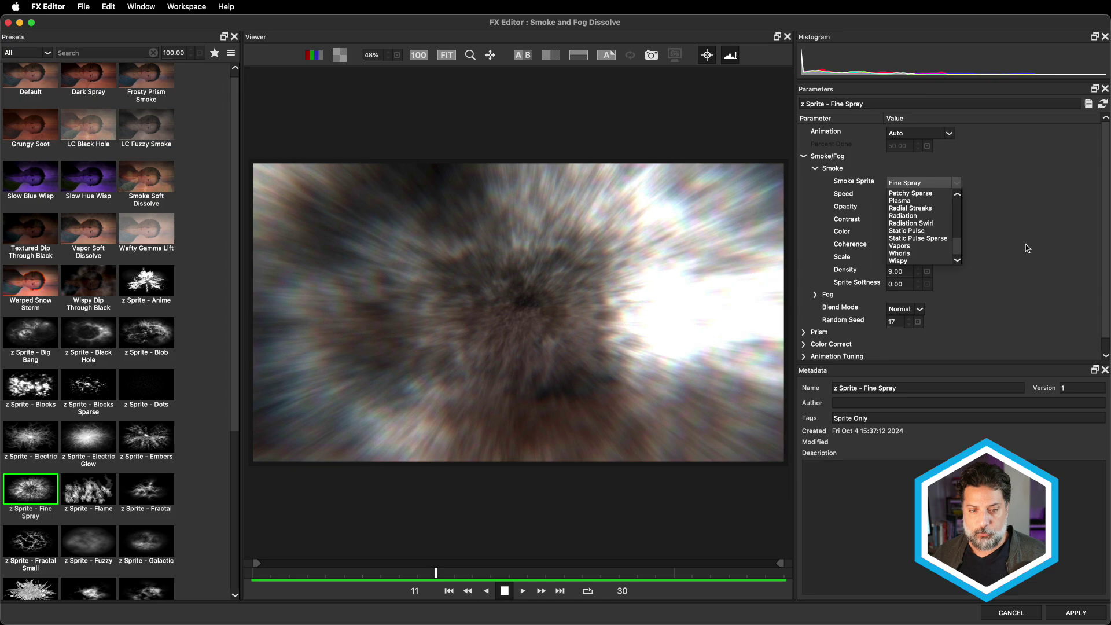
pyautogui.press('Escape')
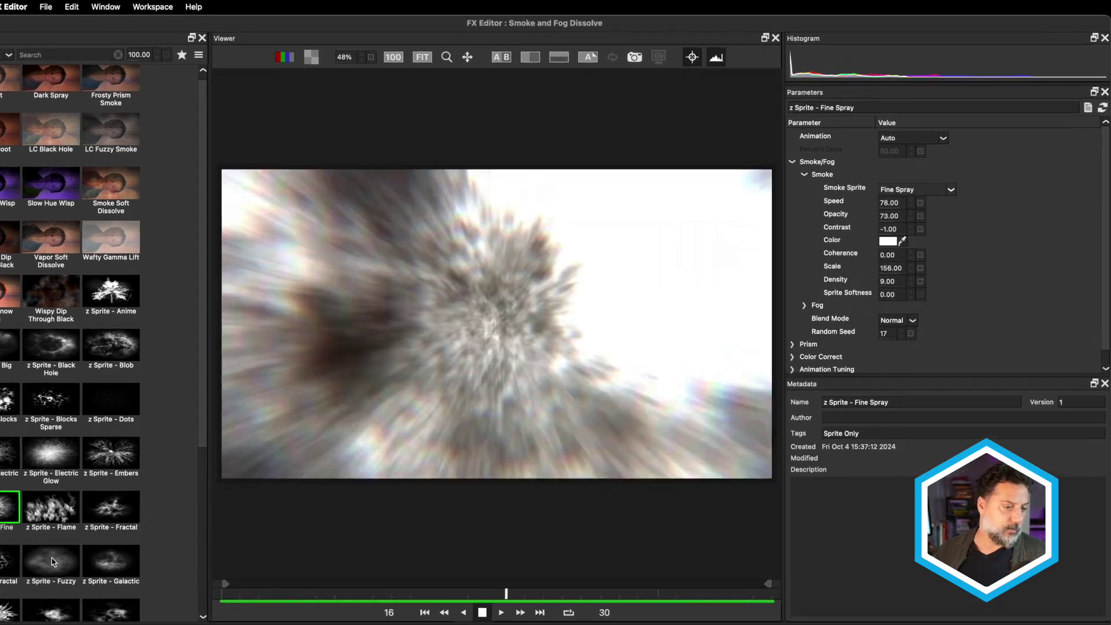
pyautogui.click(88, 542)
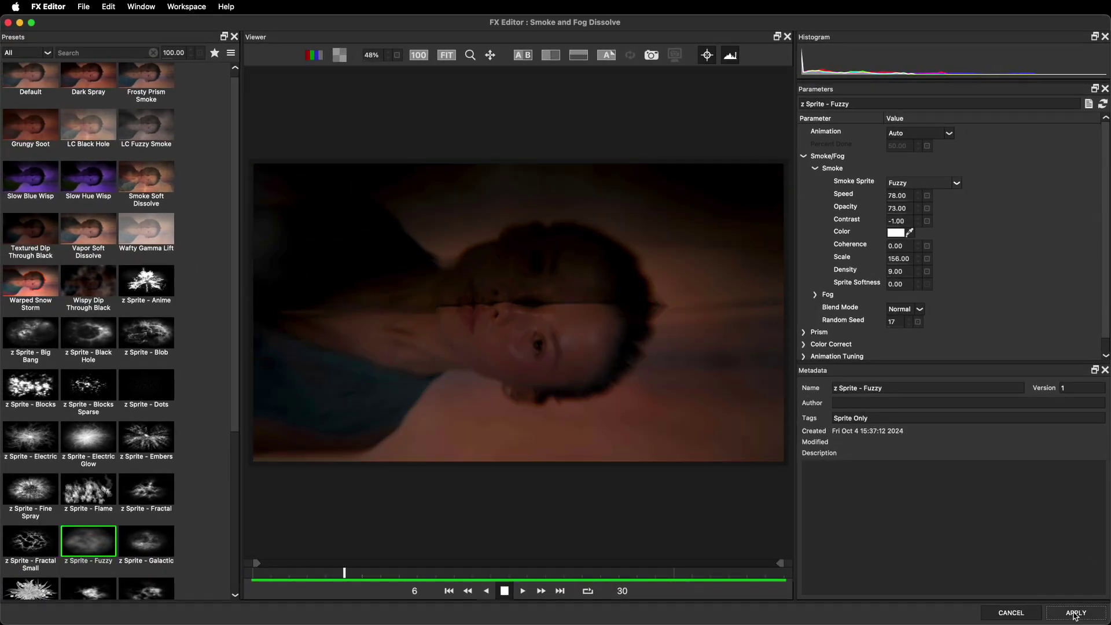
# - Apply the FX Editor changes, place BCC+Smoke Wipe on the V1 cut, and scrub to 00:00:02:14
pyautogui.click(1075, 615)
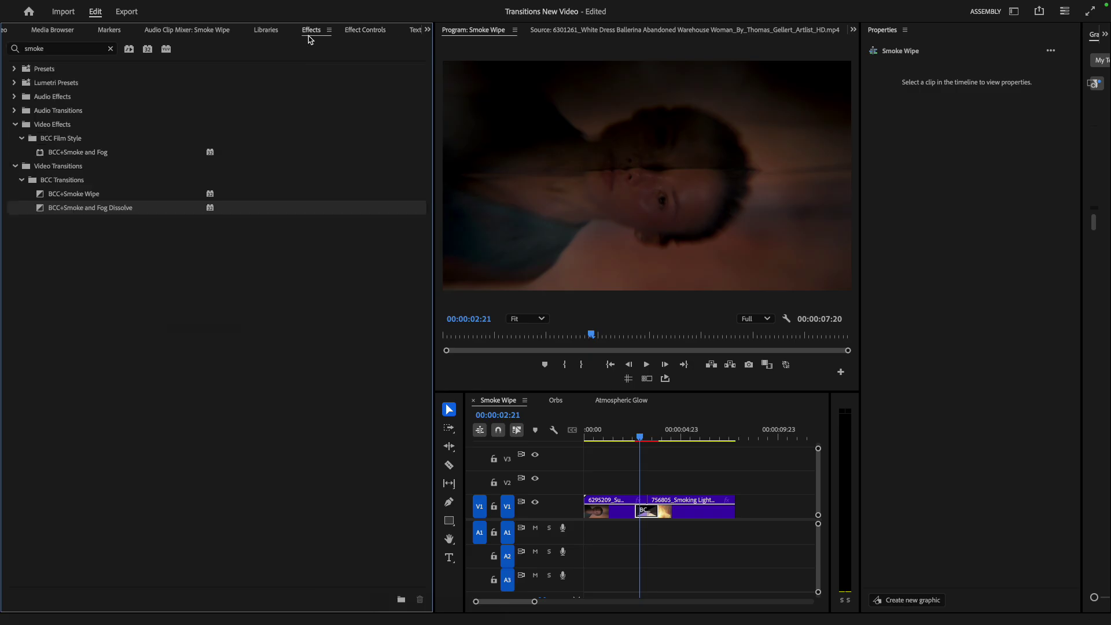
pyautogui.click(309, 38)
pyautogui.click(40, 194)
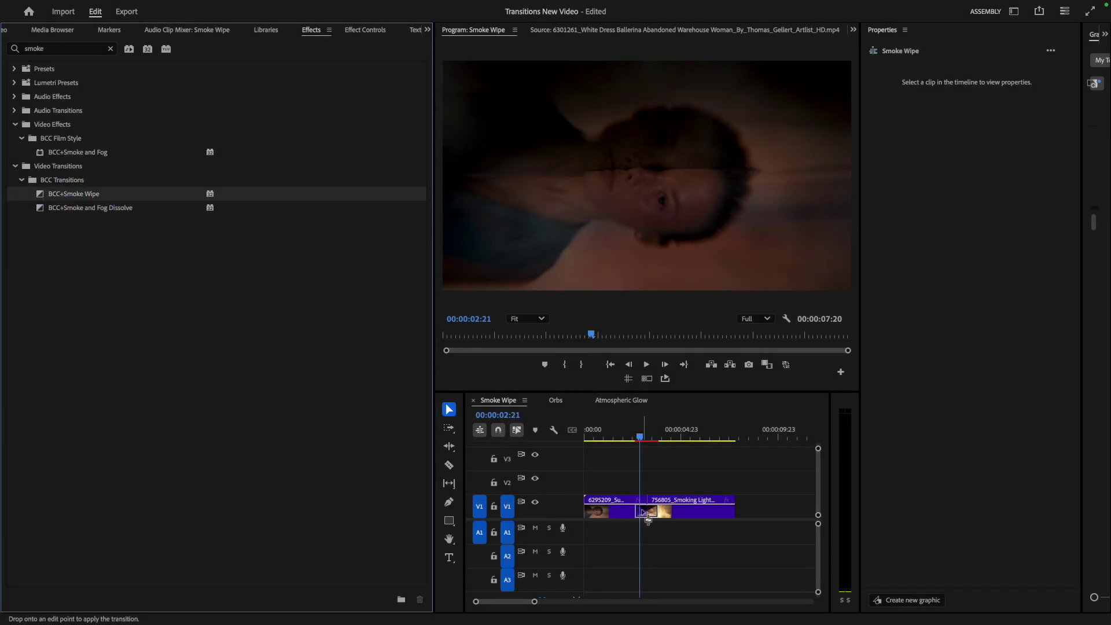
pyautogui.moveTo(644, 512); pyautogui.dragTo(643, 512)
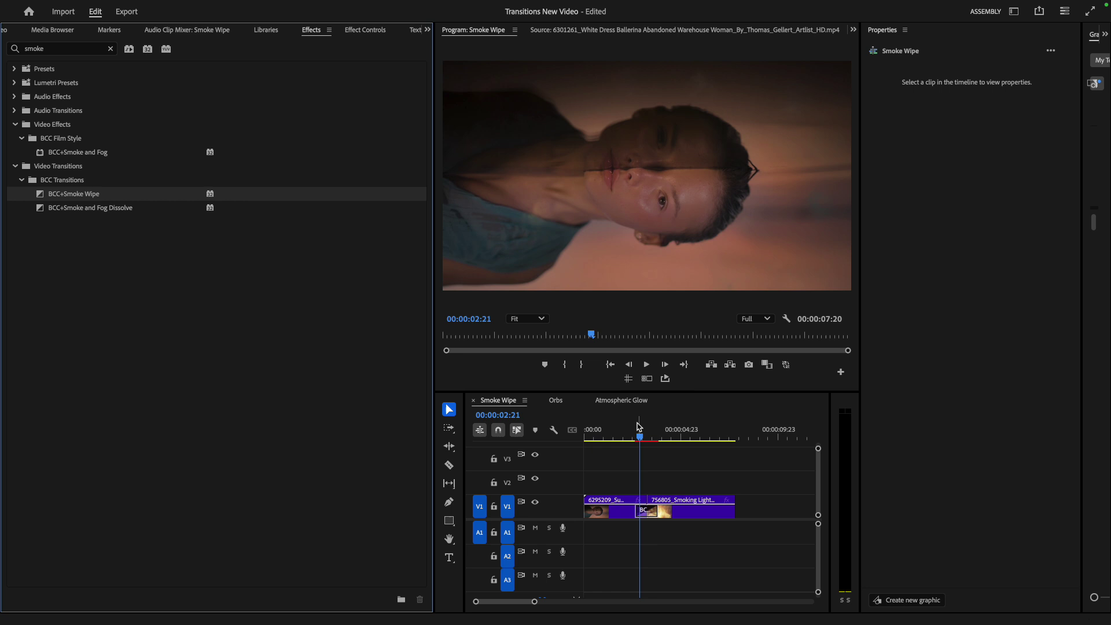
pyautogui.moveTo(636, 440); pyautogui.dragTo(634, 438)
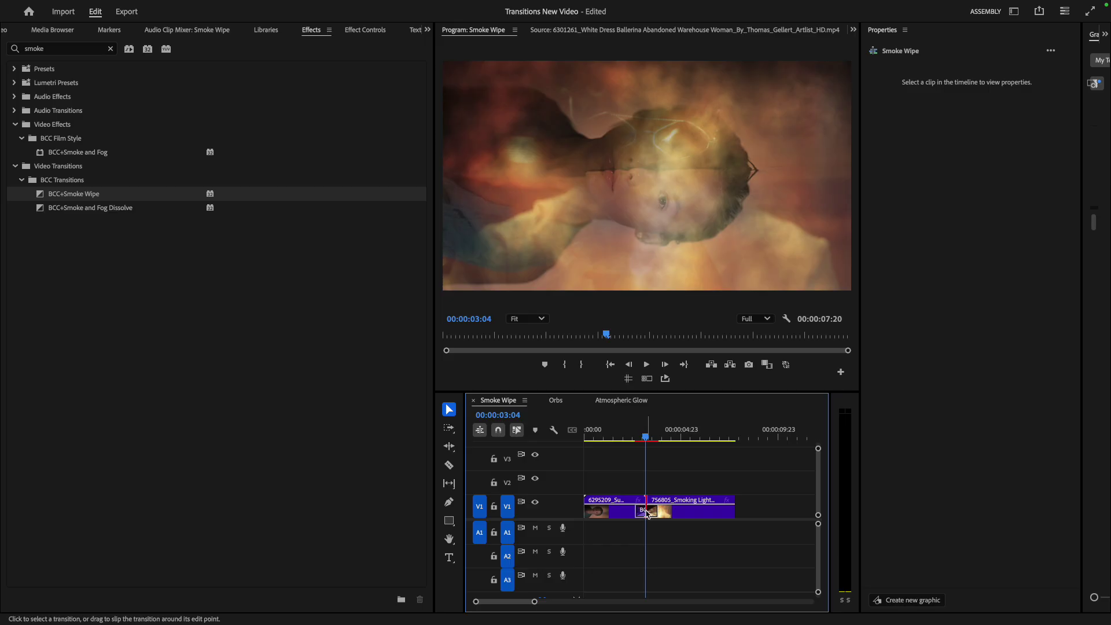
# - Open Smoke Wipe in FX Editor and preview Fine Fractal Puffs, Fine Saturated Spray, Set on Fire and Jungle Splatter
pyautogui.click(362, 31)
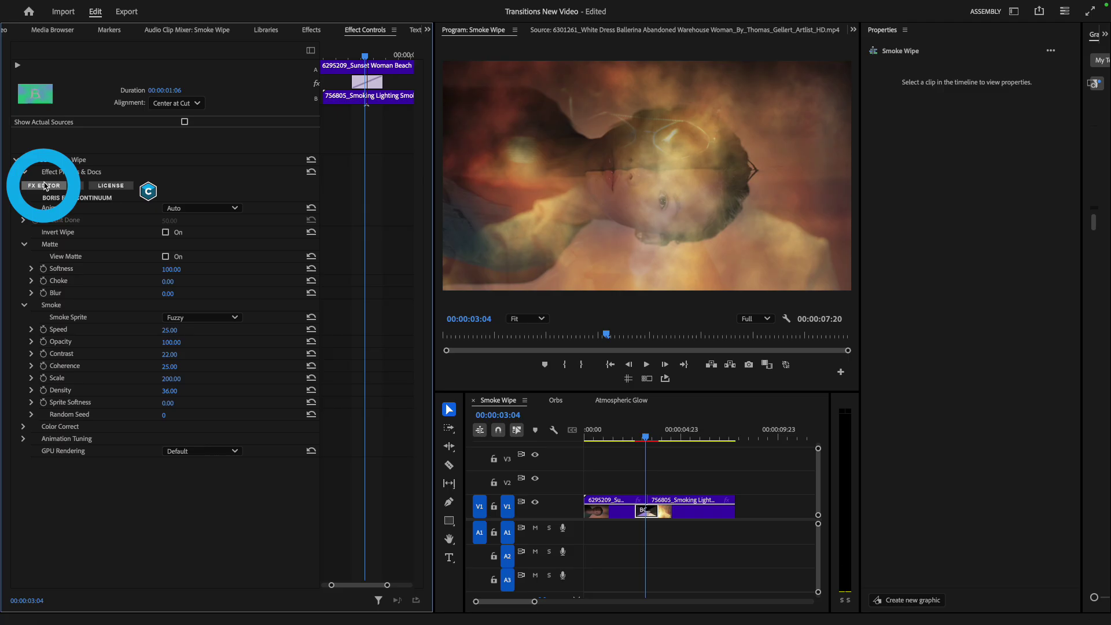
pyautogui.click(45, 185)
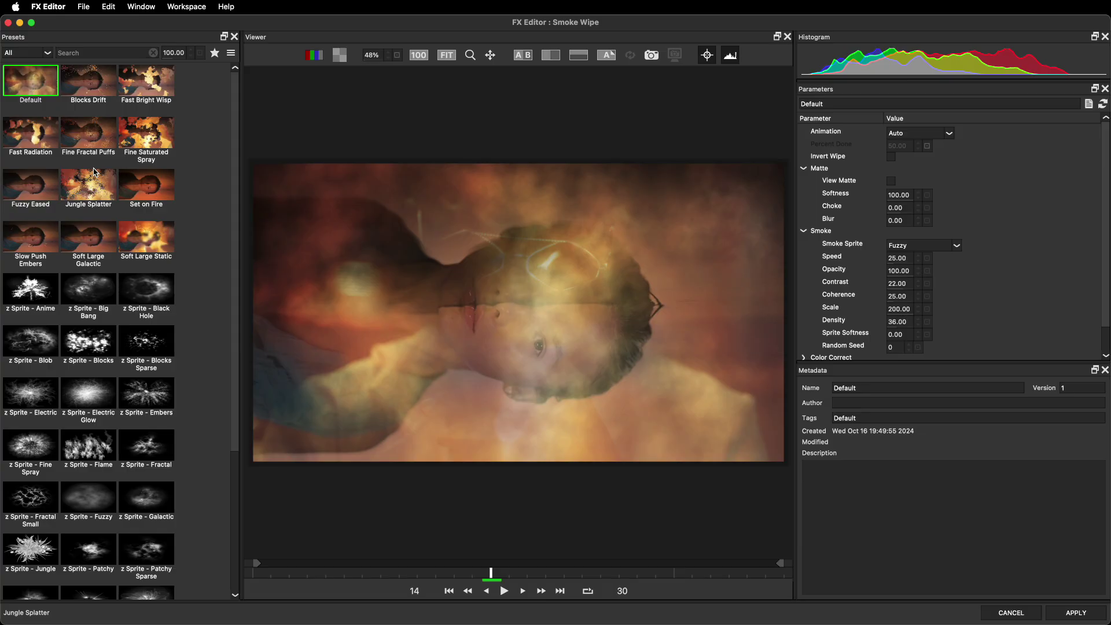
pyautogui.click(89, 132)
pyautogui.click(148, 147)
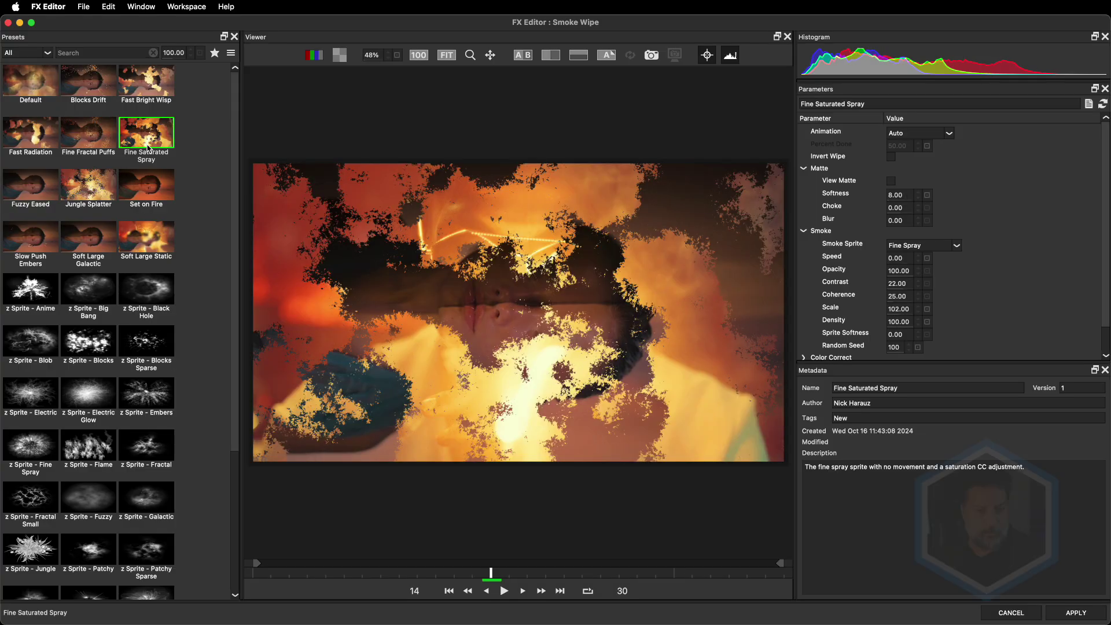
pyautogui.click(147, 184)
pyautogui.click(102, 195)
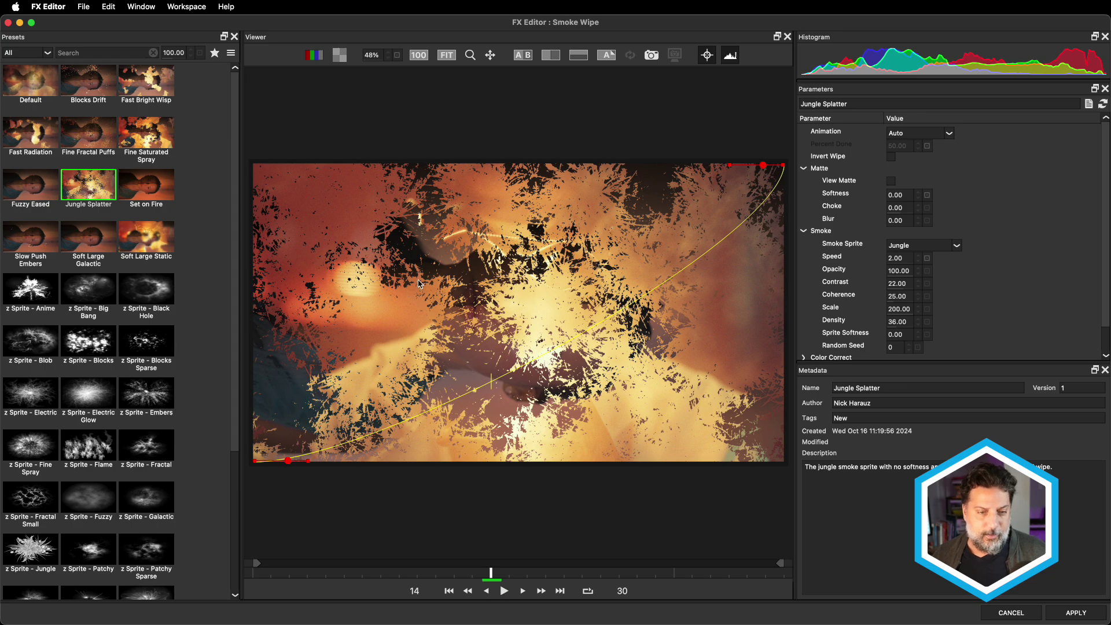
pyautogui.click(505, 590)
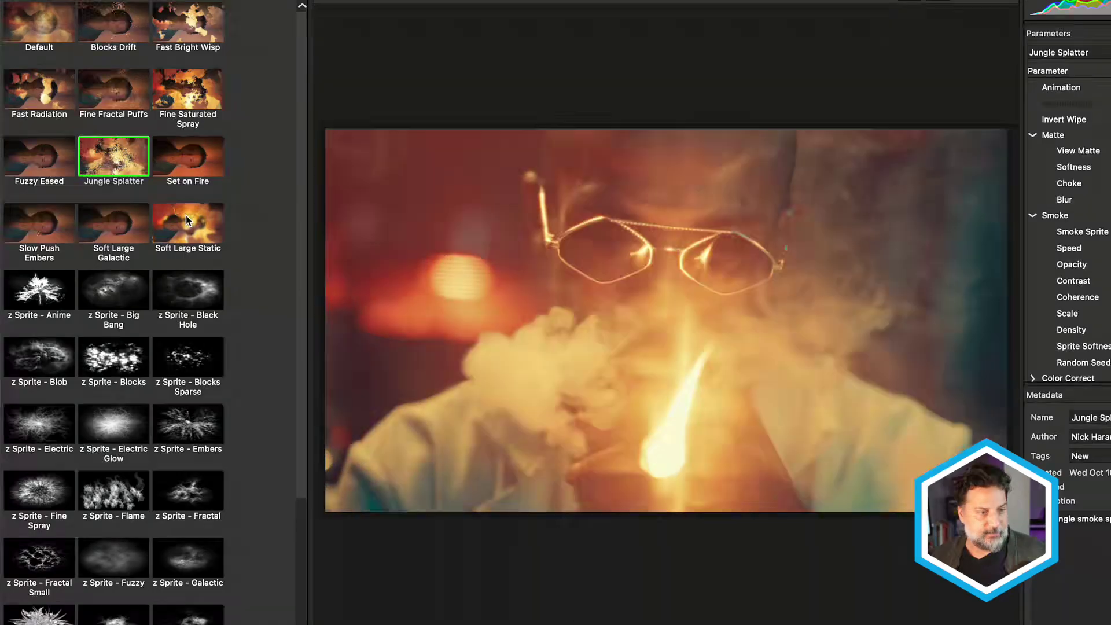
# - Compare Soft Large Static with Soft Large Galactic and keep Soft Large Static
pyautogui.click(181, 210)
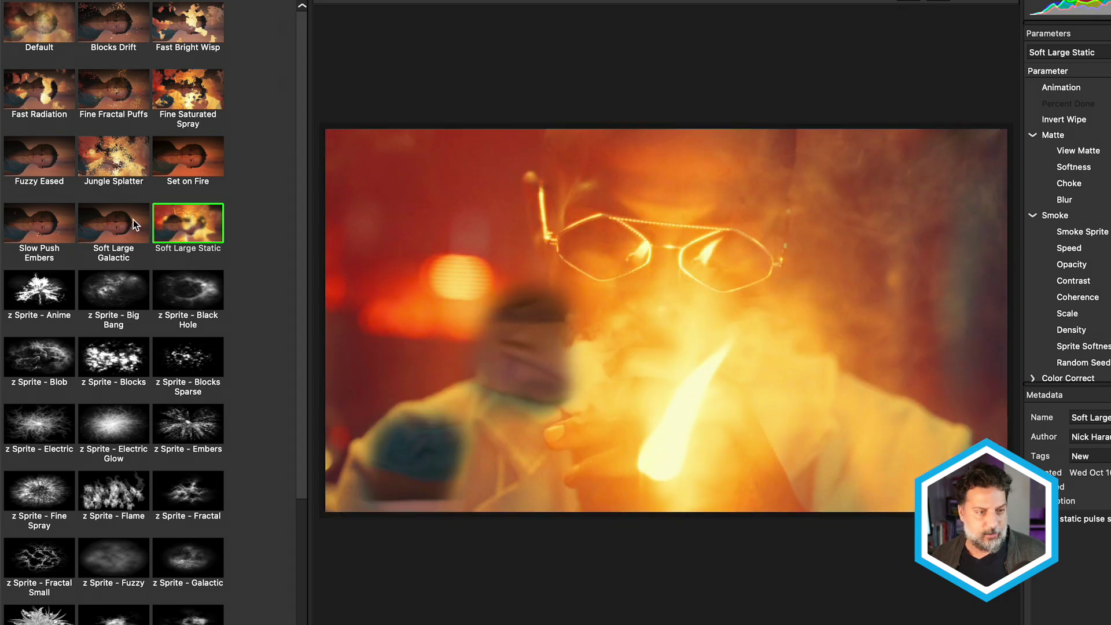
pyautogui.click(133, 220)
pyautogui.click(193, 209)
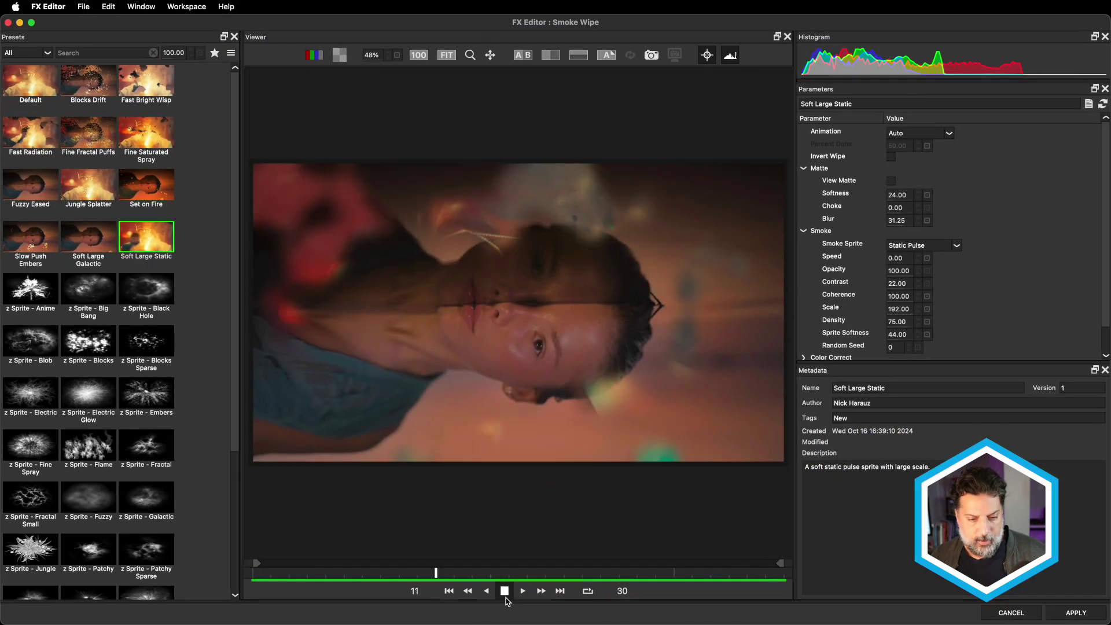
# - Preview at frame 15, then set Random Seed 96, Scale 200 and Density 100
pyautogui.click(505, 590)
pyautogui.moveTo(545, 573); pyautogui.dragTo(518, 574)
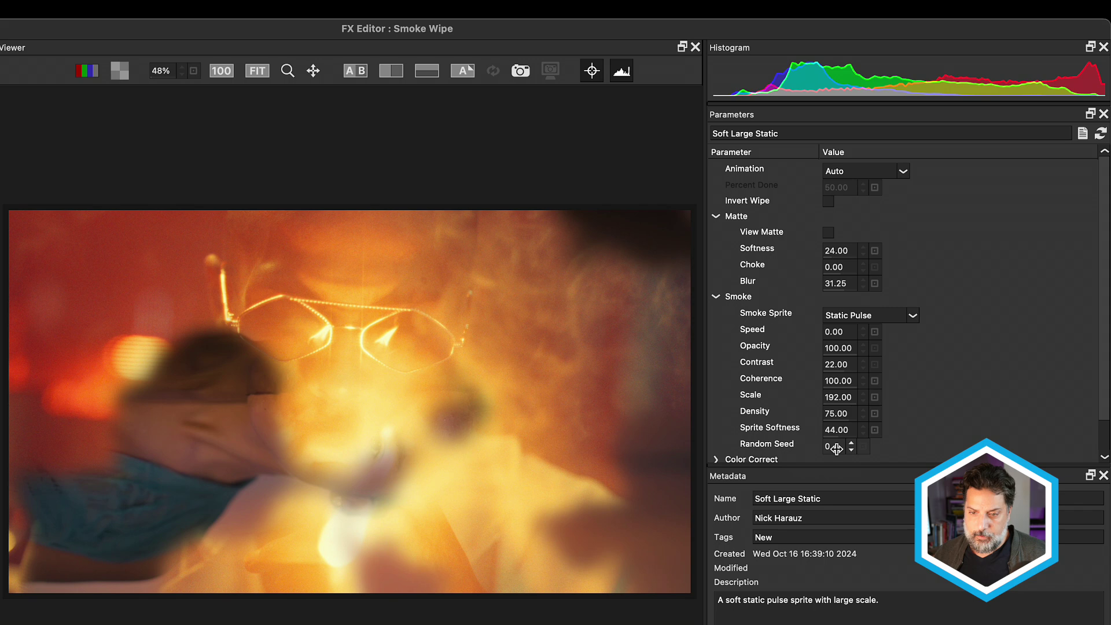
pyautogui.moveTo(807, 449); pyautogui.dragTo(868, 446)
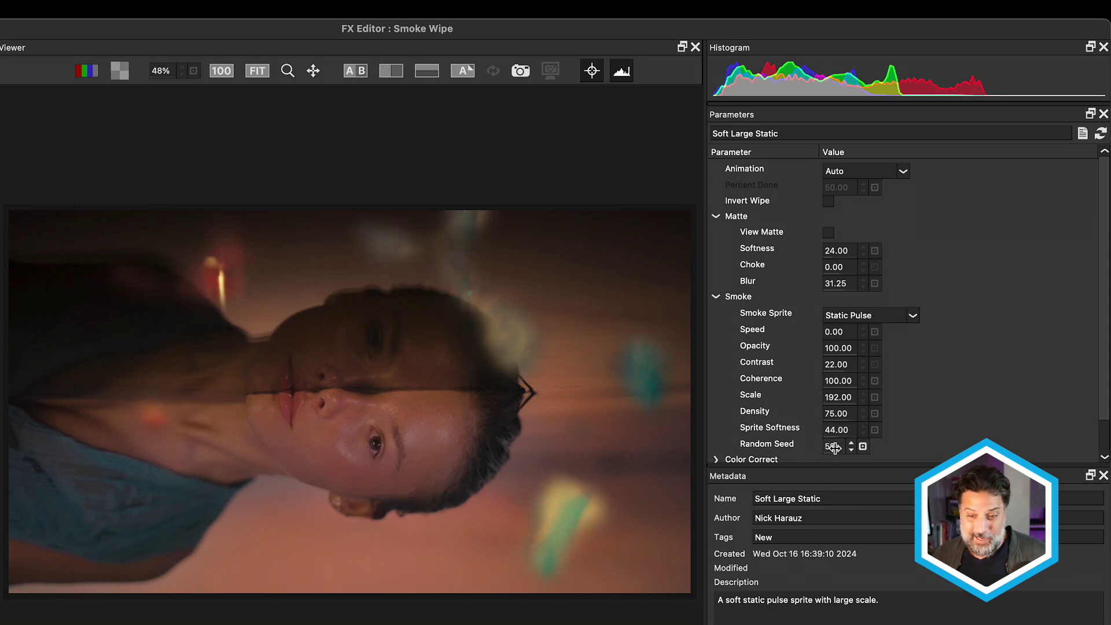
pyautogui.moveTo(834, 448); pyautogui.dragTo(855, 448)
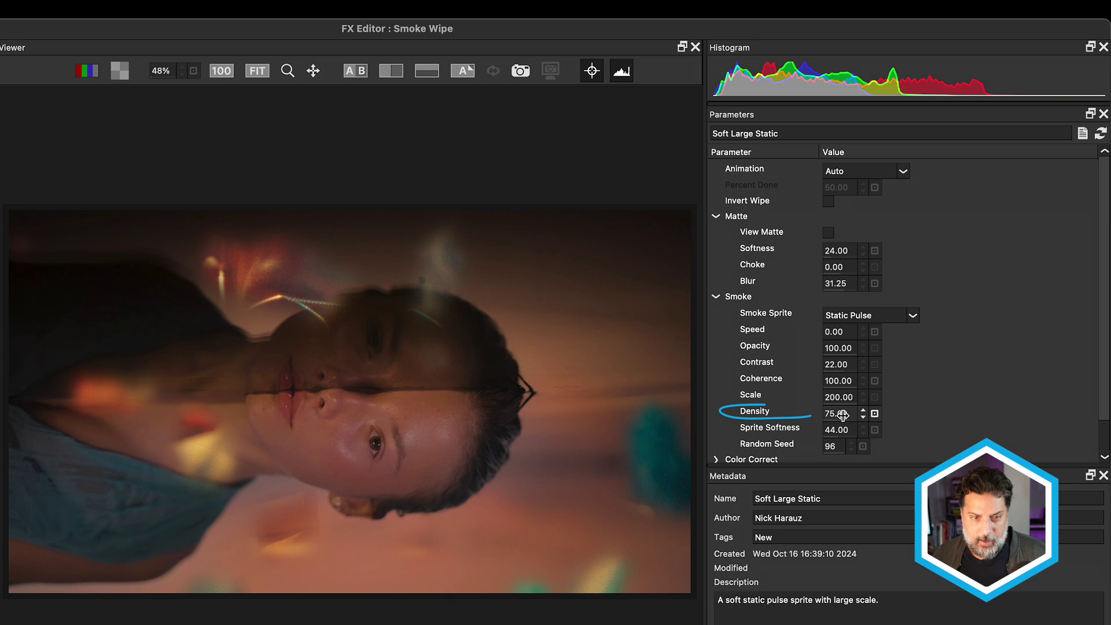
pyautogui.moveTo(843, 415); pyautogui.dragTo(877, 417)
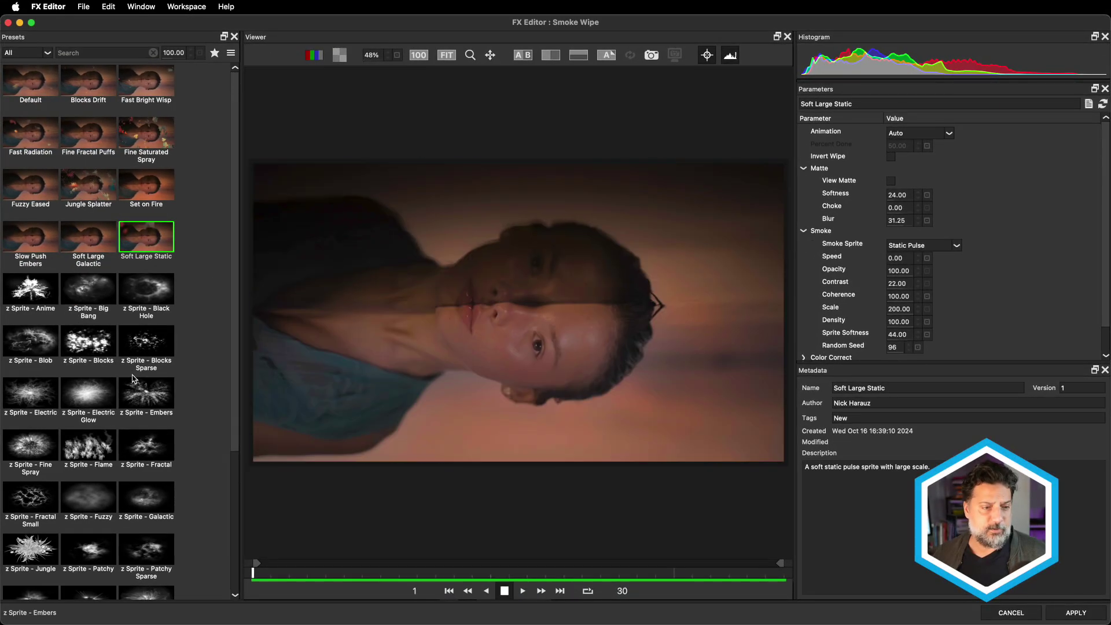
# - Preview z Sprite Embers, Fractal, Flame, Fuzzy, Jungle, Patchy and Radiation, ending on Static Pulse
pyautogui.click(138, 397)
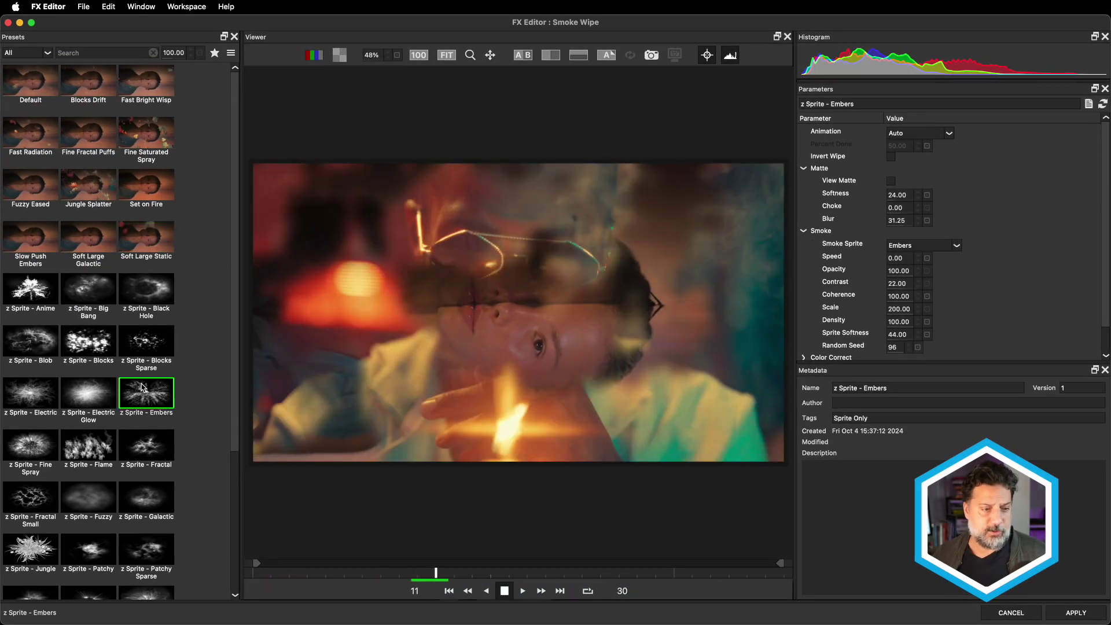
pyautogui.click(155, 454)
pyautogui.click(89, 446)
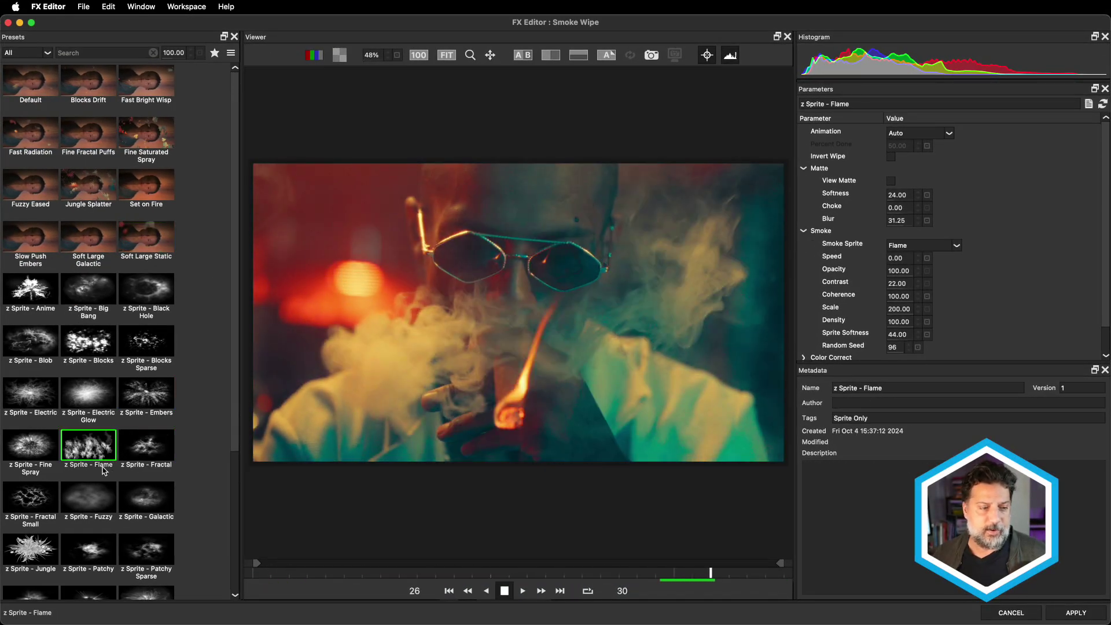
pyautogui.click(92, 505)
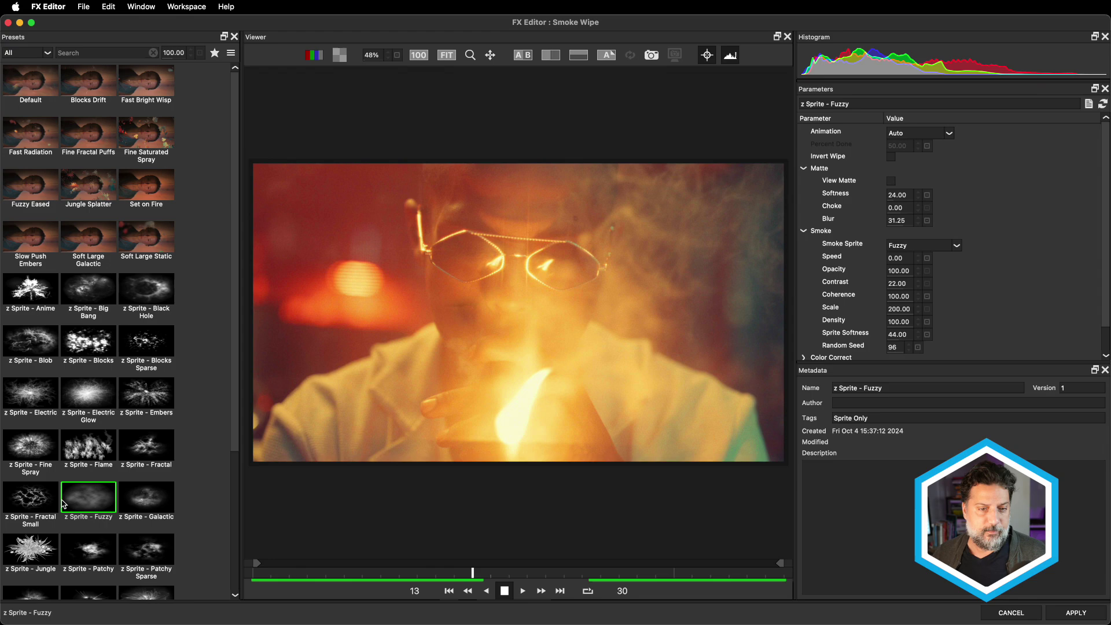
pyautogui.click(13, 499)
pyautogui.click(35, 547)
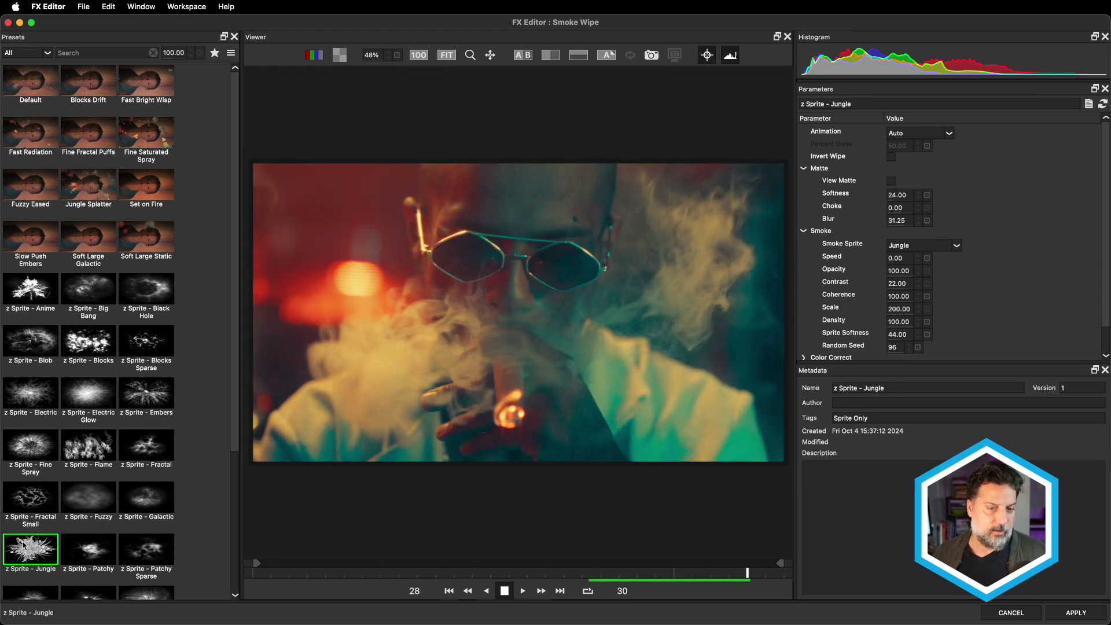
pyautogui.click(75, 551)
pyautogui.scroll(-4, 143, 470)
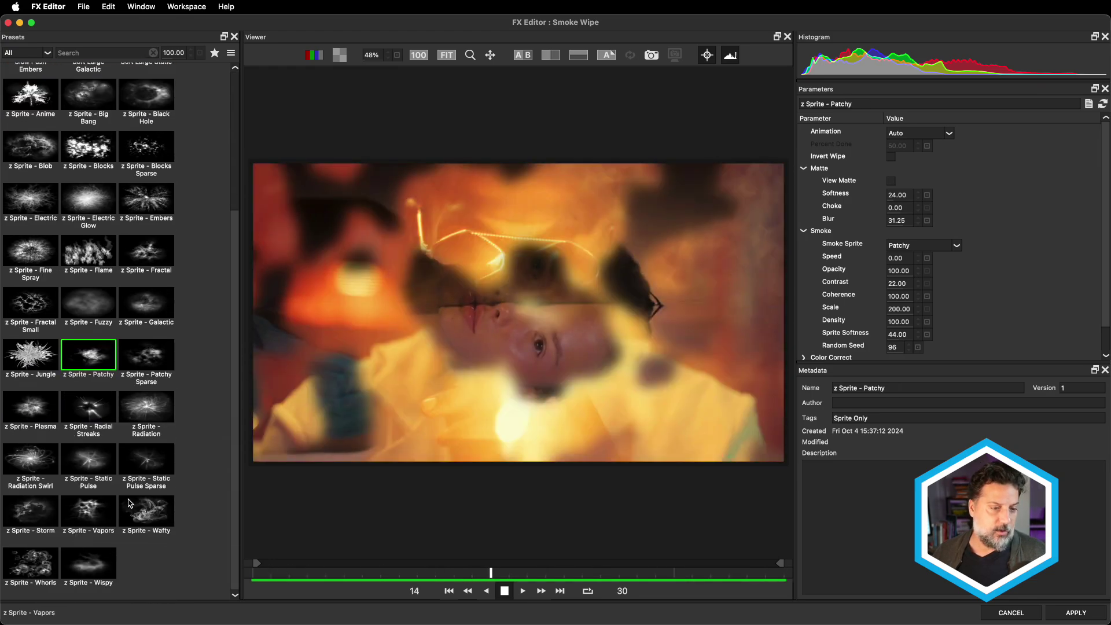
pyautogui.click(145, 418)
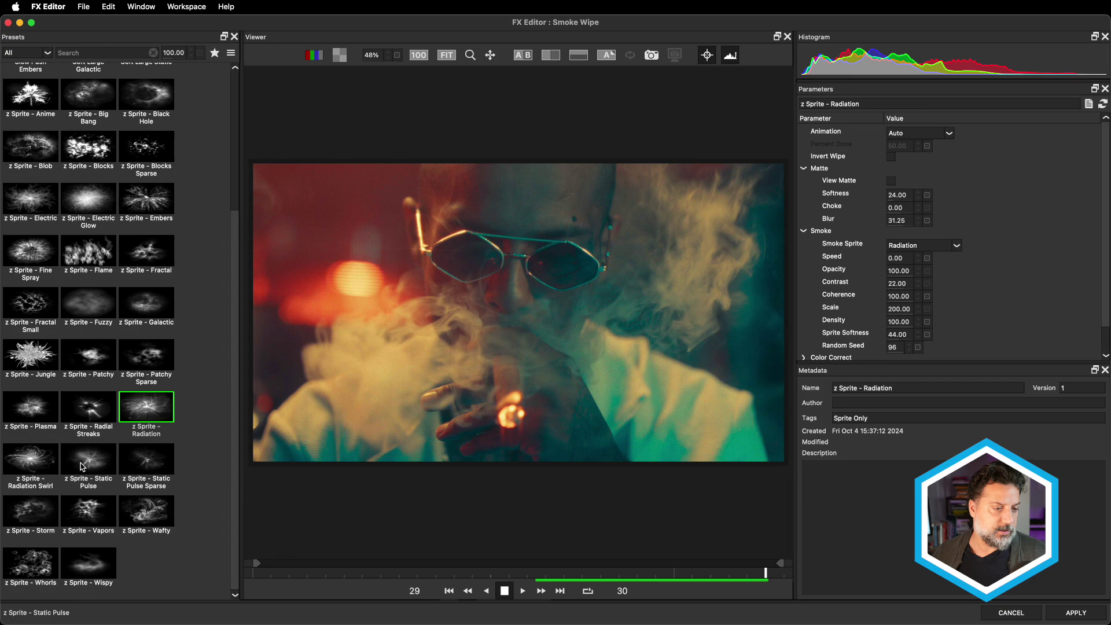
pyautogui.click(81, 467)
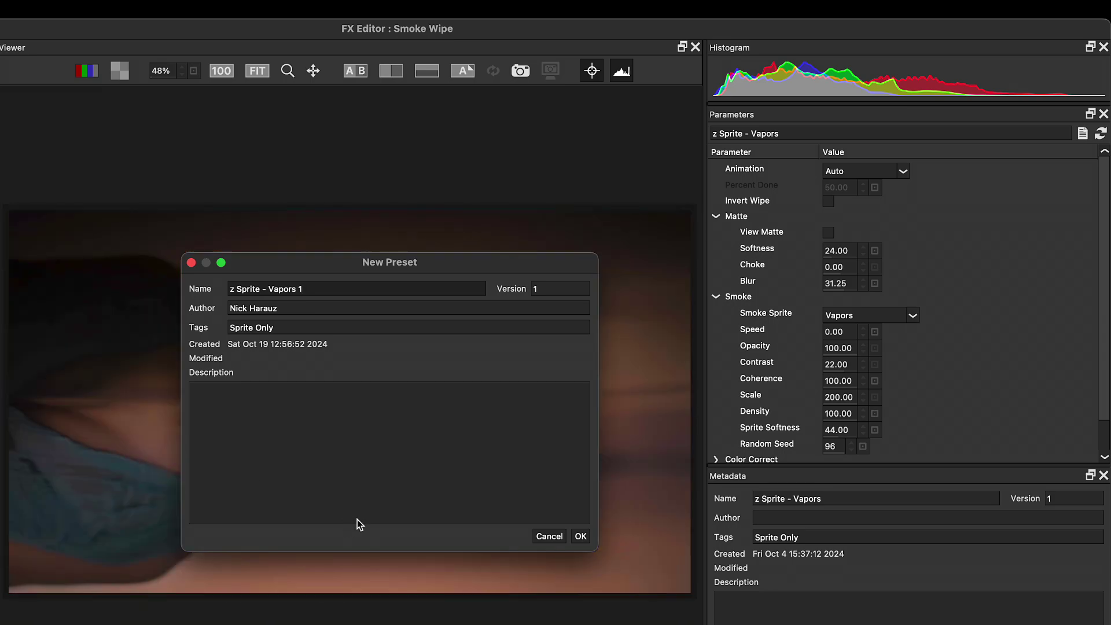
# - Cancel the New Preset dialog so z Sprite - Vapors stays loaded unsaved
pyautogui.click(545, 537)
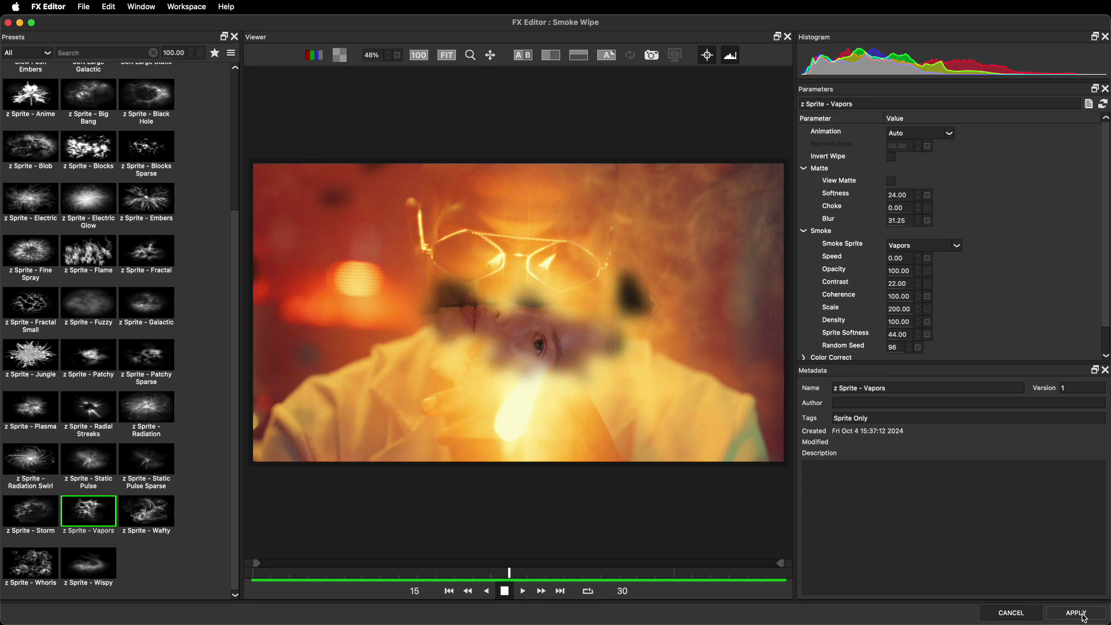
# - Apply the Vapors smoke settings to the Smoke Wipe and return to Premiere Pro
pyautogui.click(1077, 613)
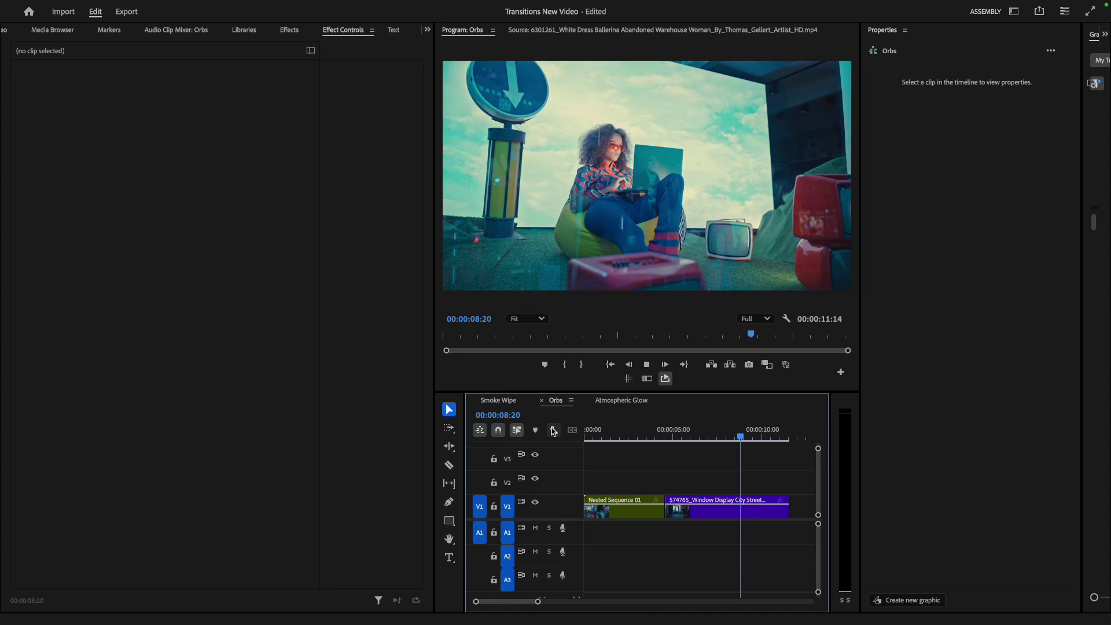
# - Search Effects for 'orbs' and drop BCC+Orbs Dissolve on the cut after Nested Sequence 01
pyautogui.click(660, 430)
pyautogui.click(299, 31)
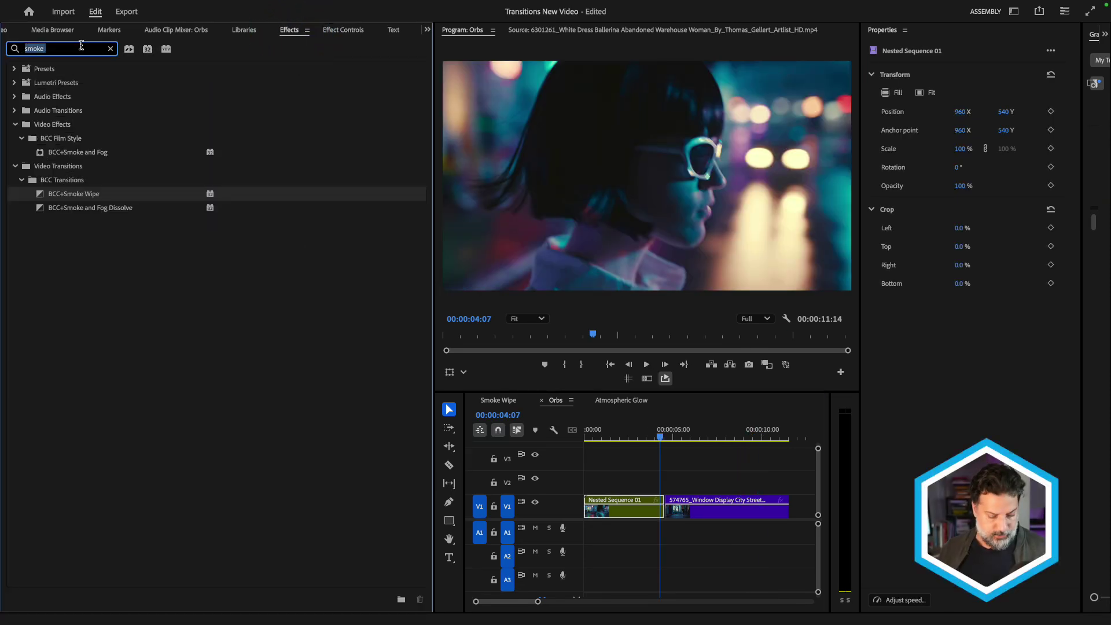
pyautogui.write('orbs')
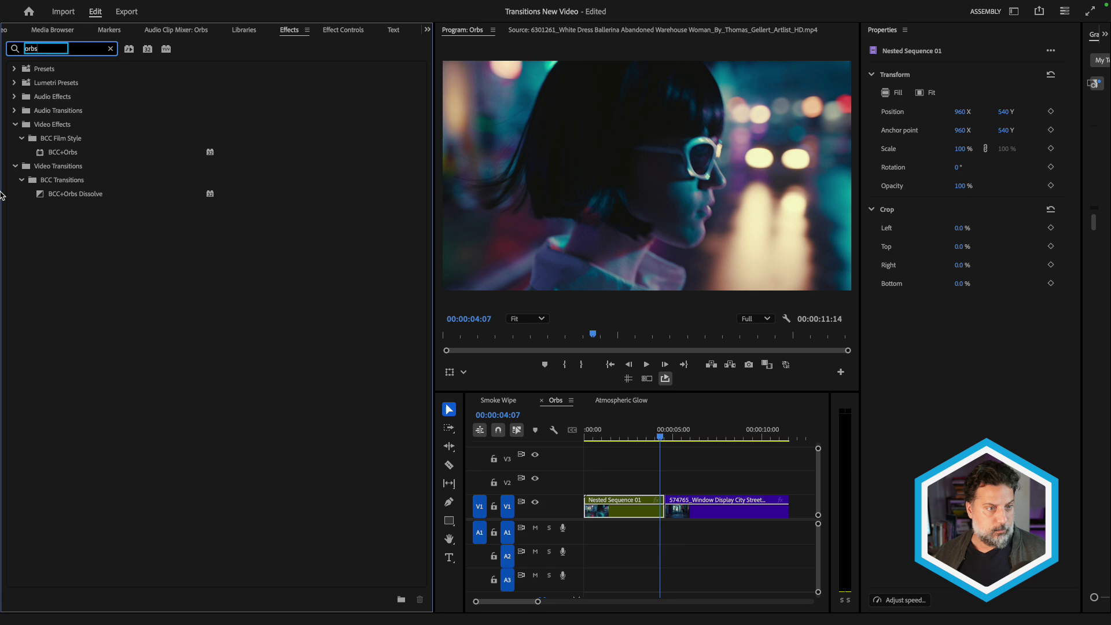
pyautogui.click(56, 197)
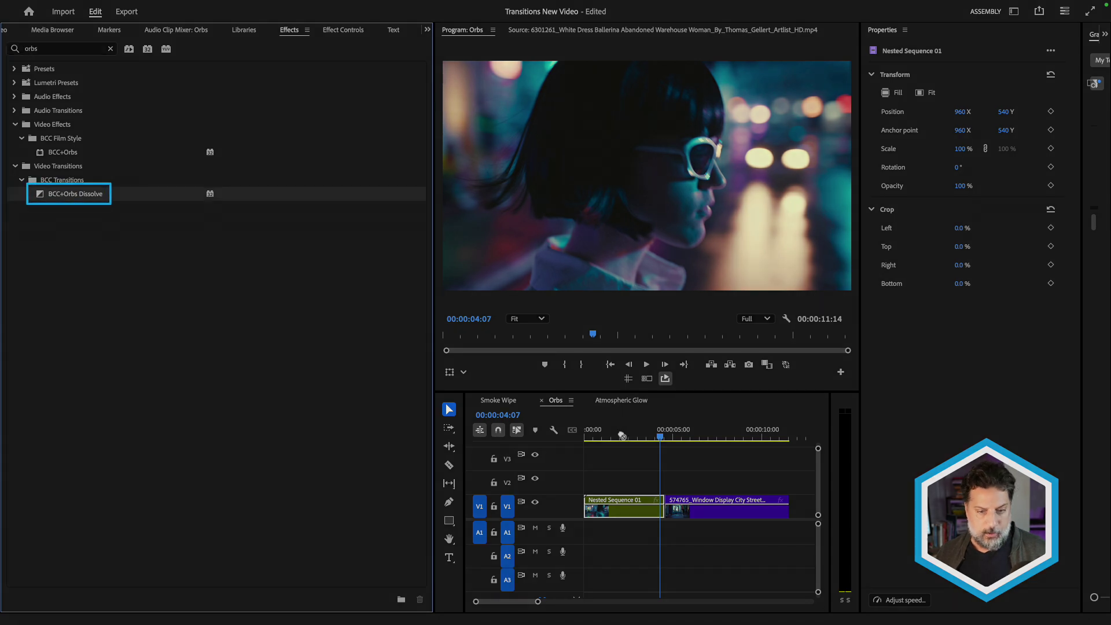
pyautogui.moveTo(623, 436); pyautogui.dragTo(667, 507)
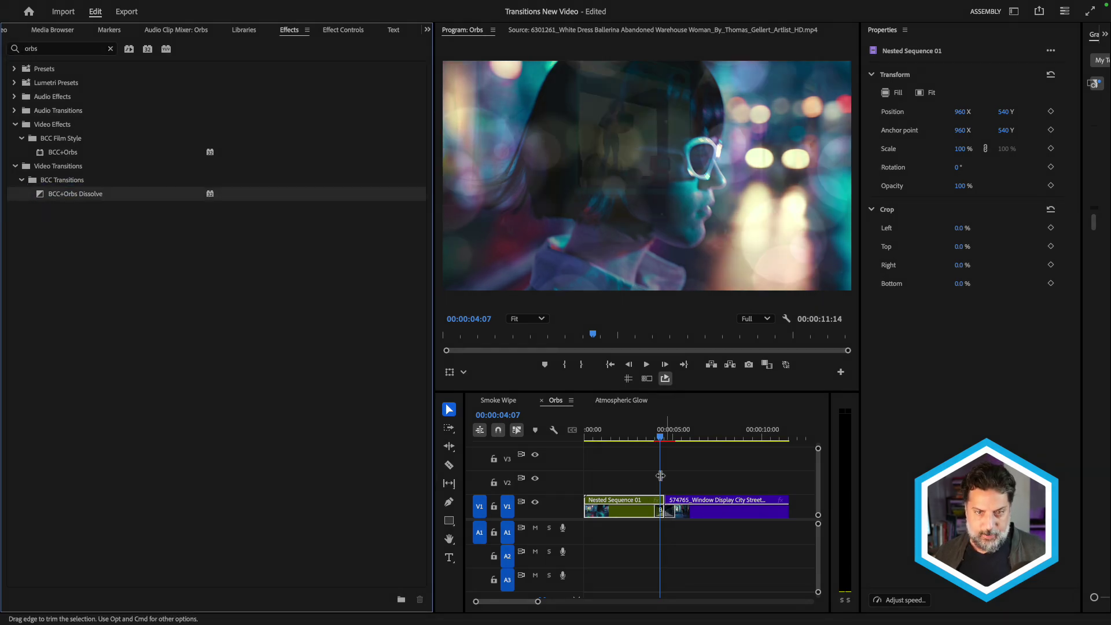
# - Play back the Orbs Dissolve, return to 00:00:04:10, and select it to show its settings
pyautogui.press('space')
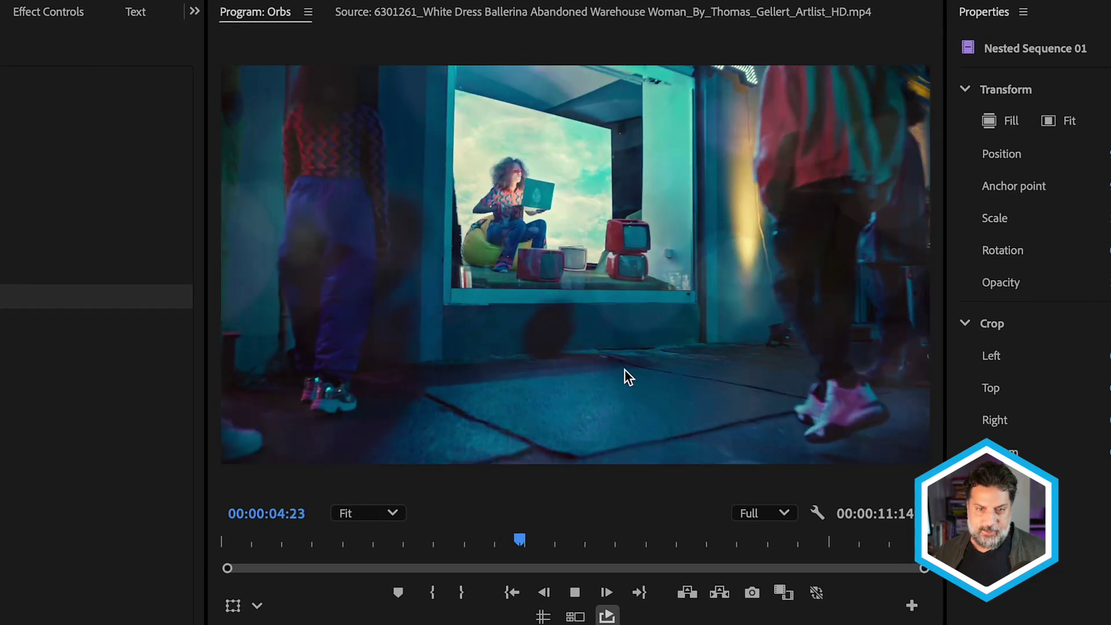
pyautogui.press('space')
pyautogui.press('Up')
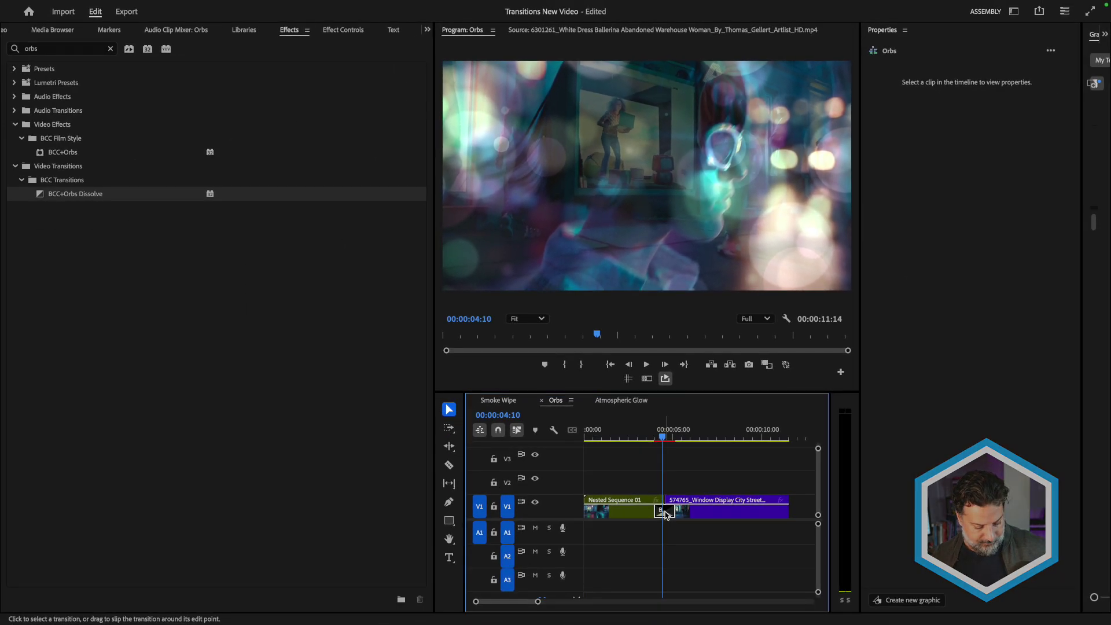
pyautogui.click(665, 512)
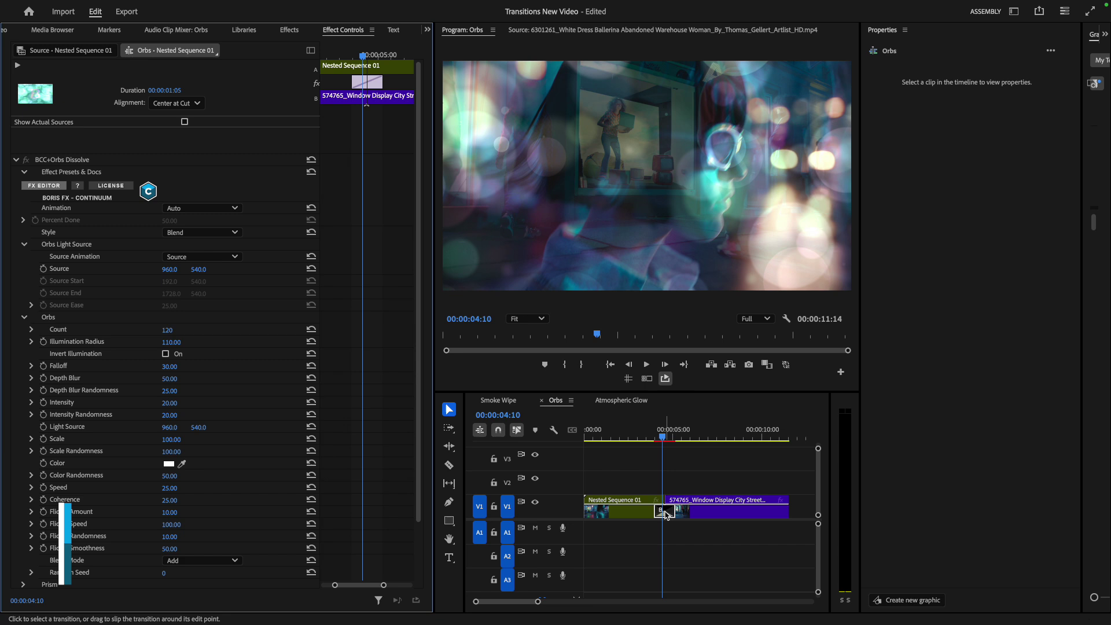
# - Open the Orbs Dissolve in FX Editor and preview the Animate Full Color and Drift Bottom to Top presets
pyautogui.click(46, 186)
pyautogui.click(505, 591)
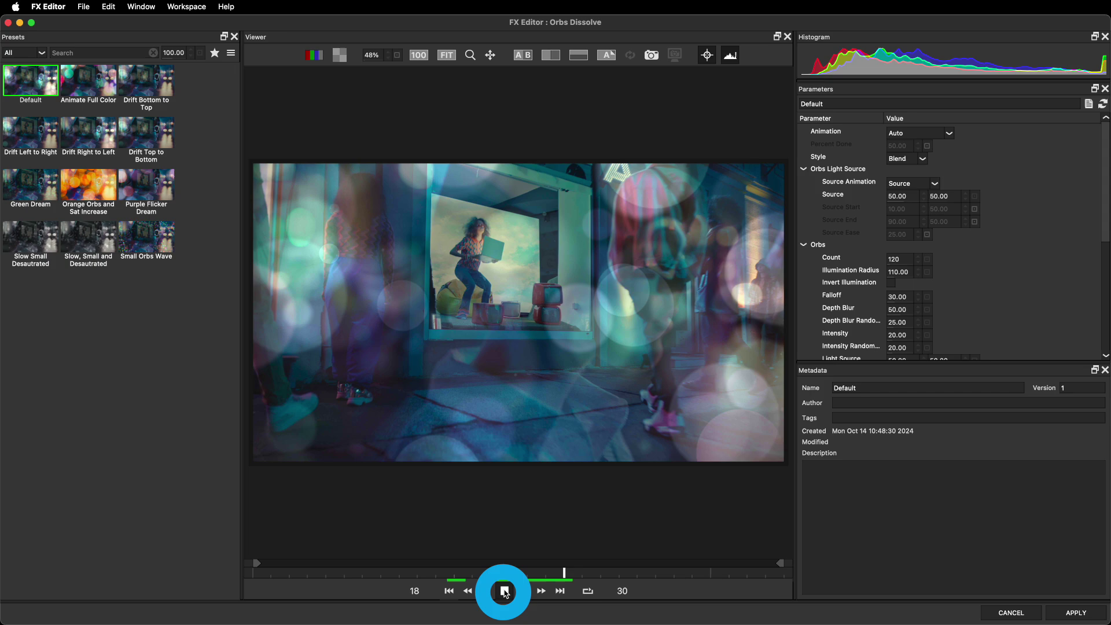
pyautogui.click(102, 86)
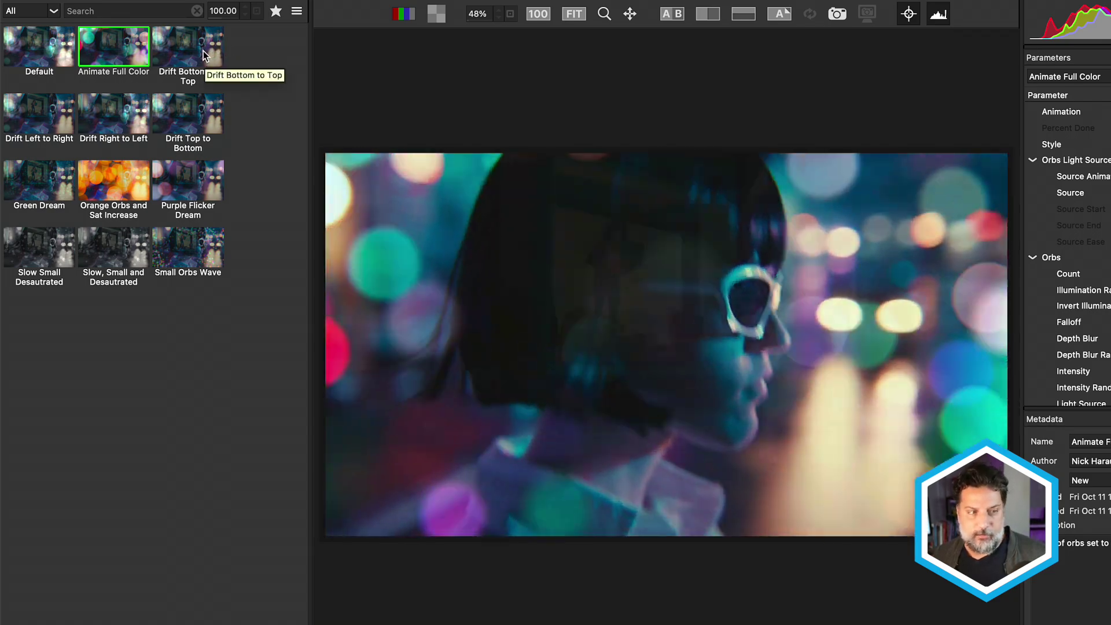
pyautogui.click(202, 53)
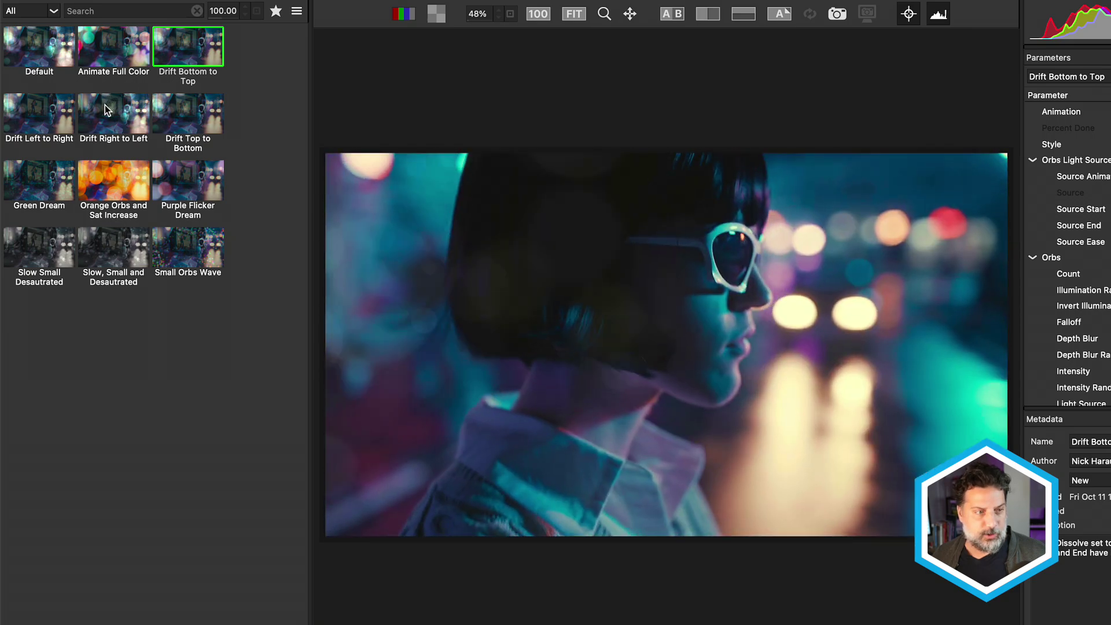
# - Compare the Drift Right to Left and Drift Left to Right presets, then load Drift Right to Left
pyautogui.click(106, 107)
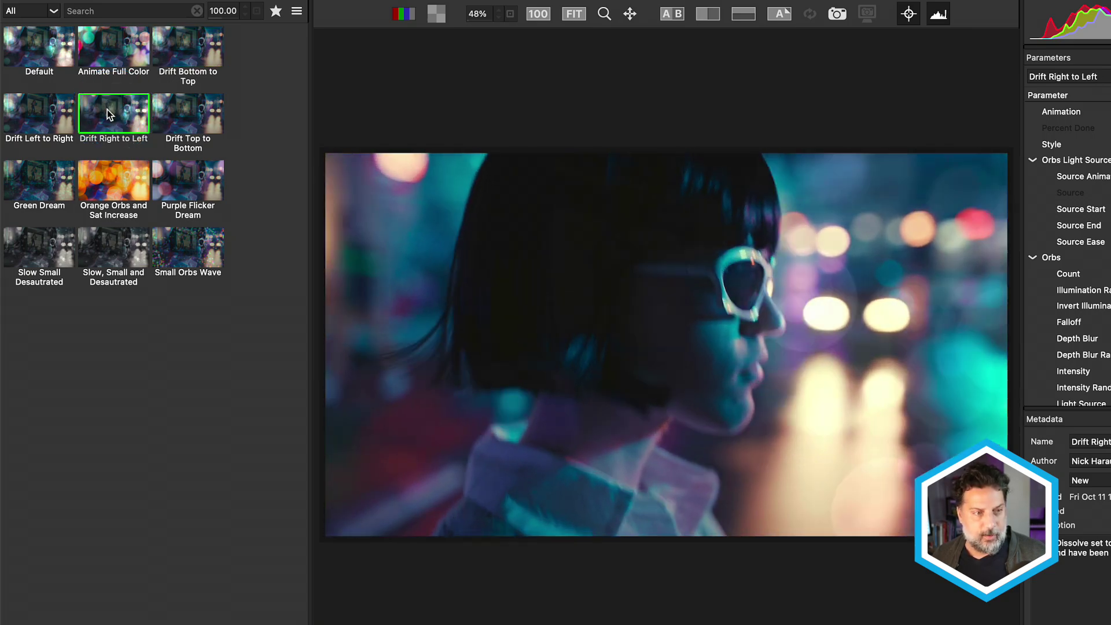
pyautogui.moveTo(793, 281)
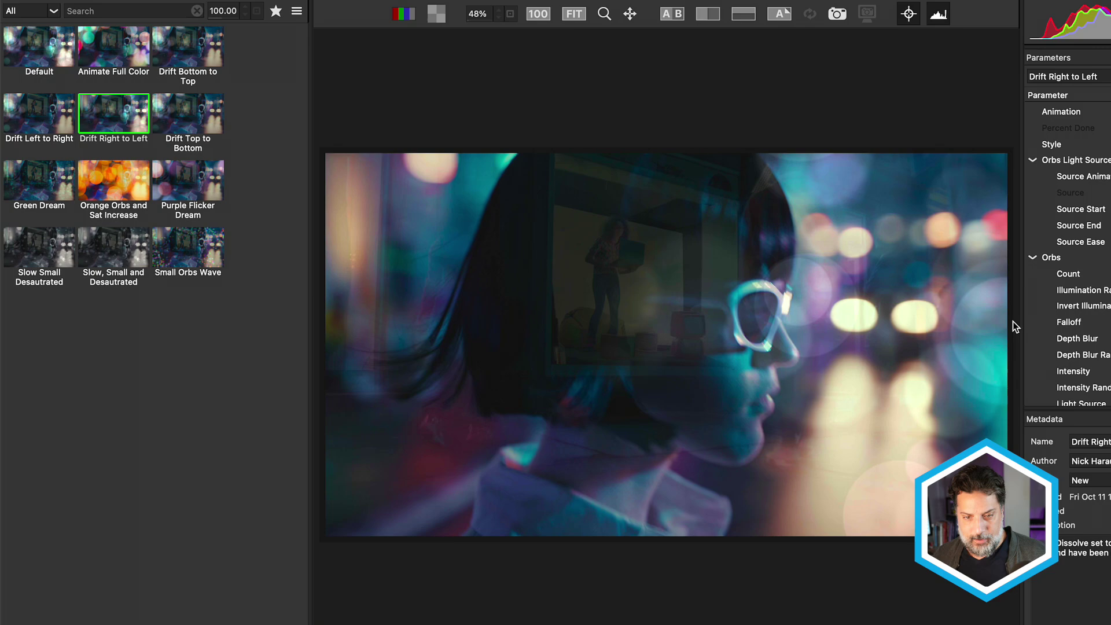
pyautogui.moveTo(975, 332)
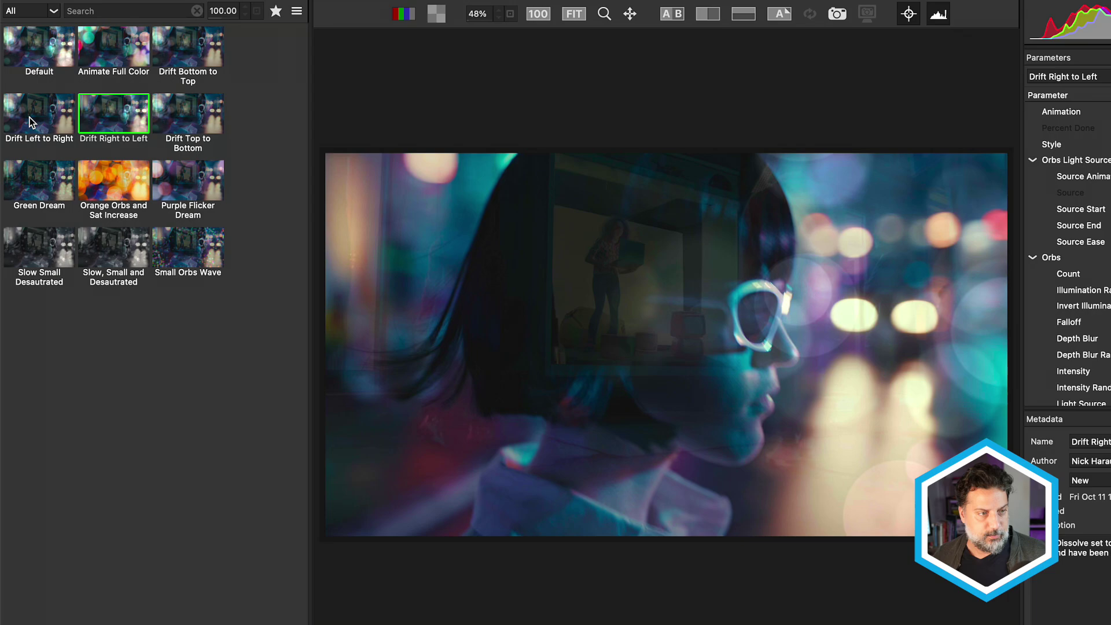
pyautogui.click(33, 119)
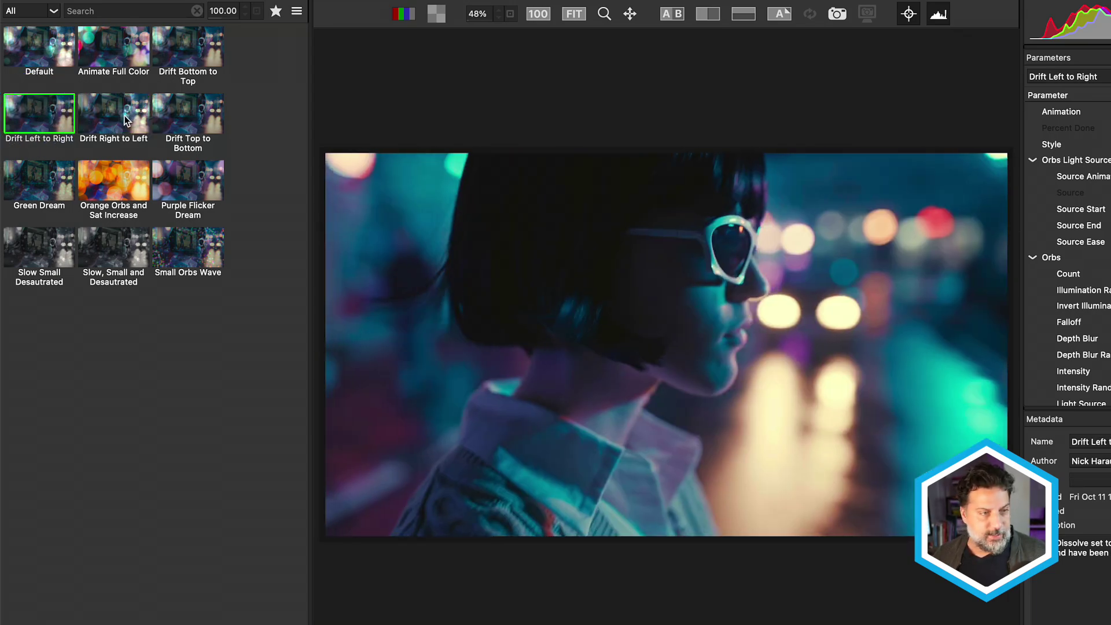
pyautogui.click(117, 116)
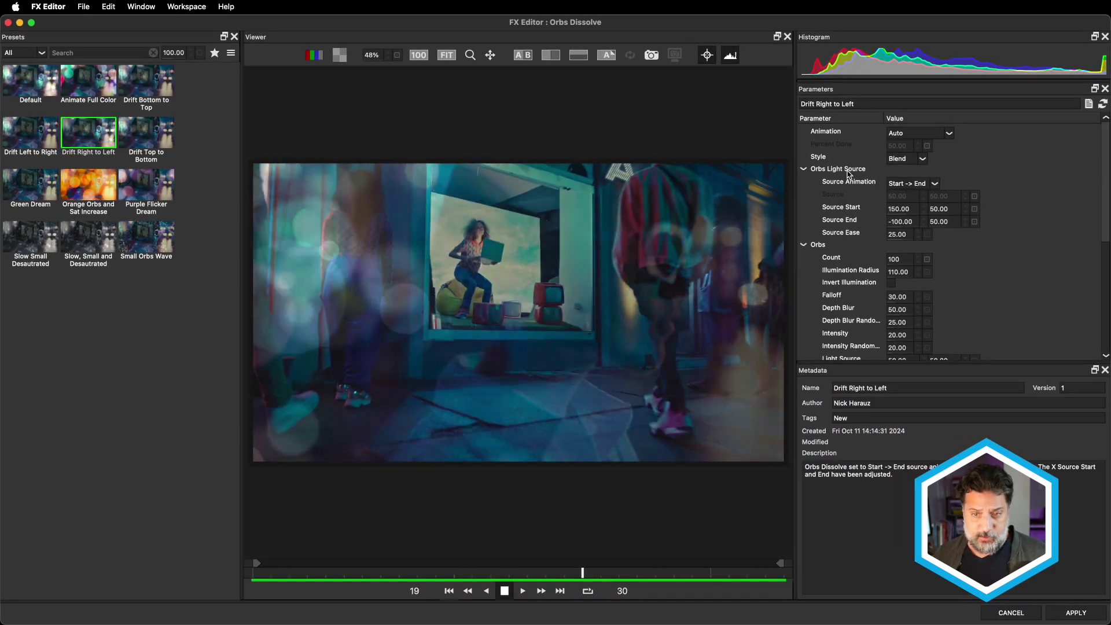
# - Keep Source Animation on Start -> End and shorten the orbs' path to Source Start 31, Source End -61
pyautogui.click(936, 184)
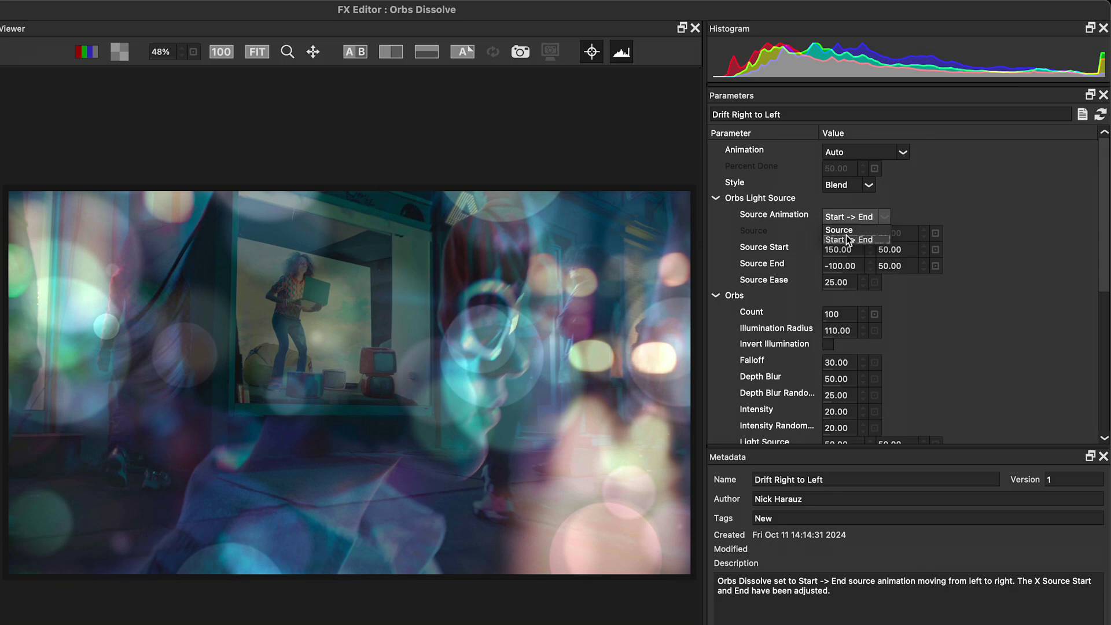
pyautogui.click(847, 239)
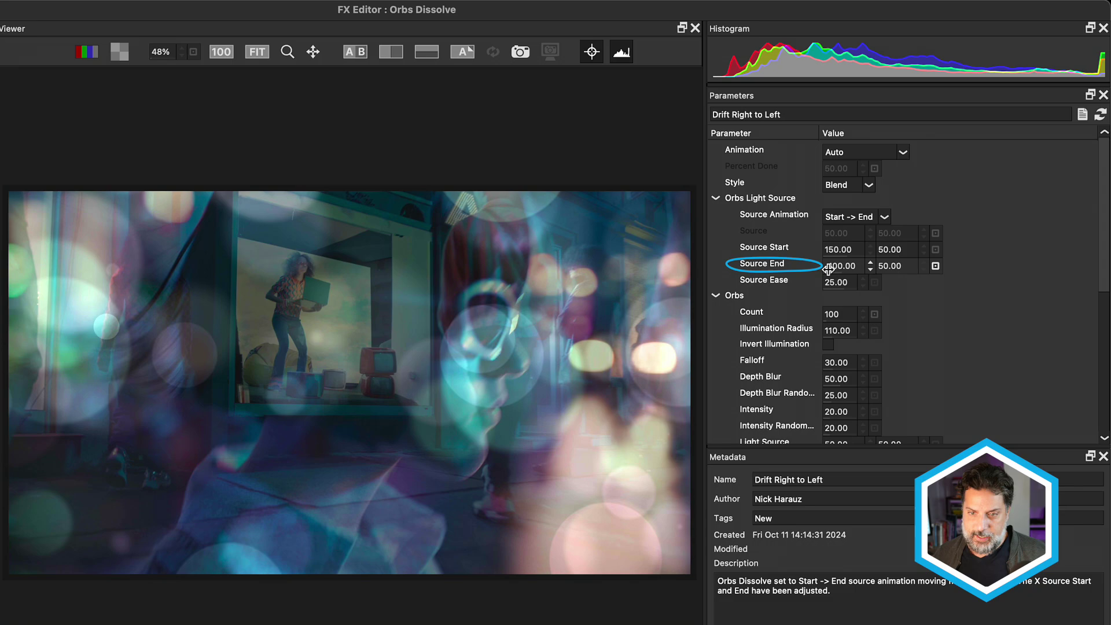
pyautogui.moveTo(829, 269)
pyautogui.mouseDown()
pyautogui.moveTo(864, 268)
pyautogui.moveTo(833, 251)
pyautogui.moveTo(746, 250)
pyautogui.mouseUp()
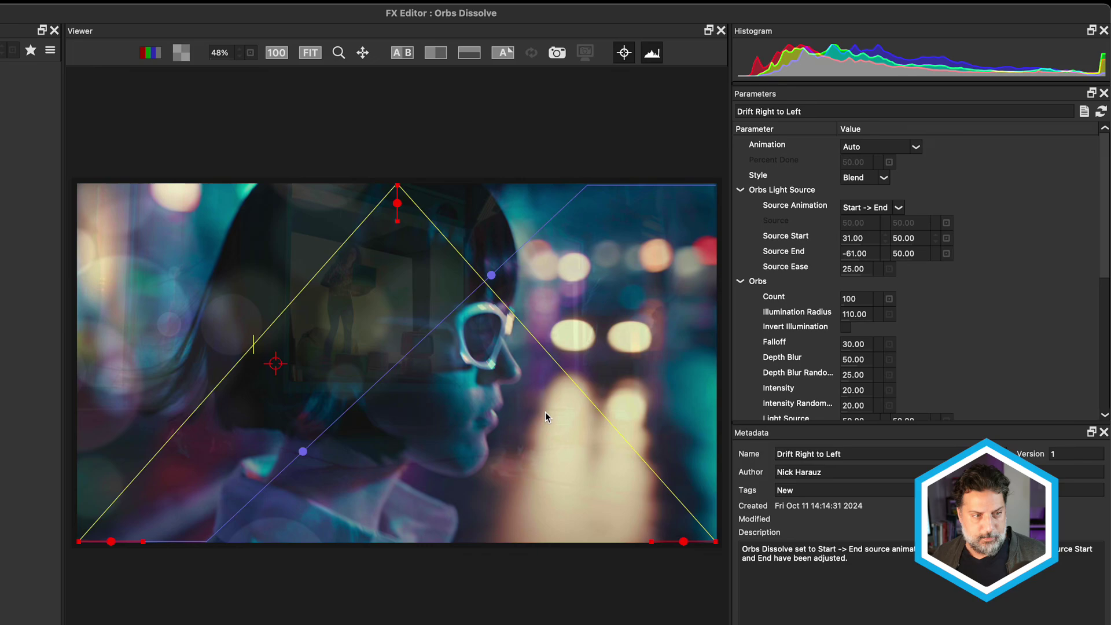
# - Try Small Orbs Wave, then load Slow, Small and Desaturated and review its Color Correct saturation of -100
pyautogui.click(140, 233)
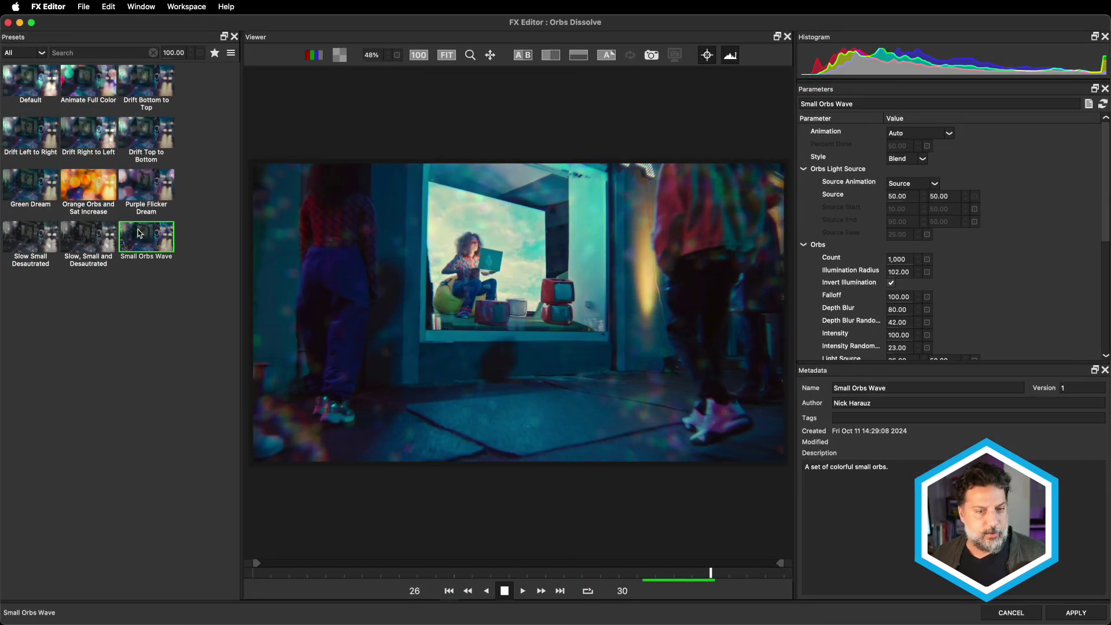
pyautogui.click(88, 236)
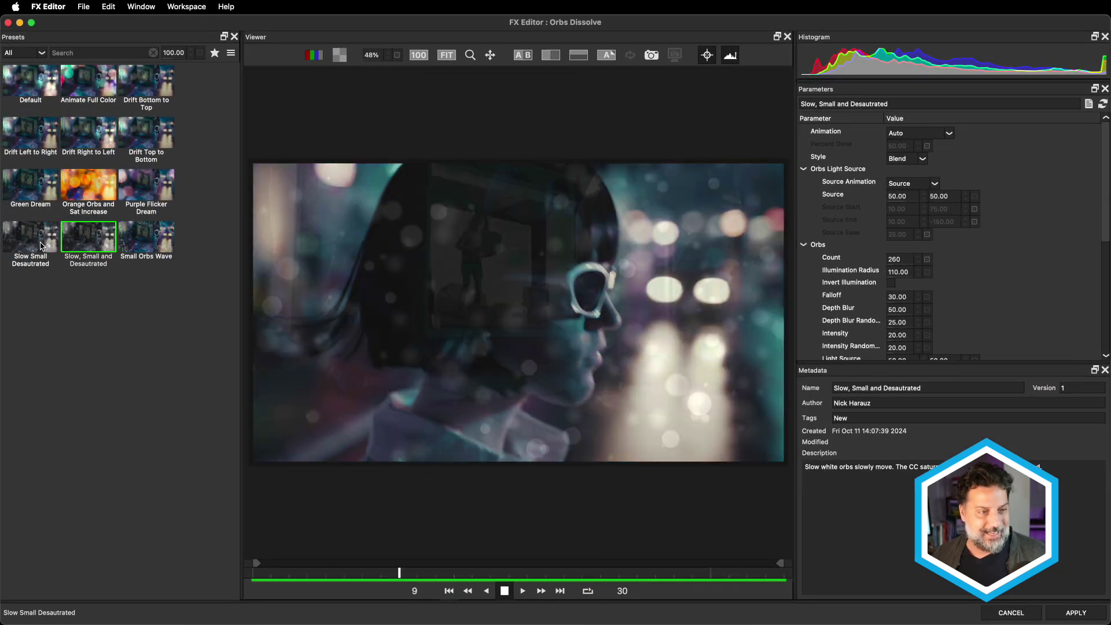
pyautogui.click(90, 269)
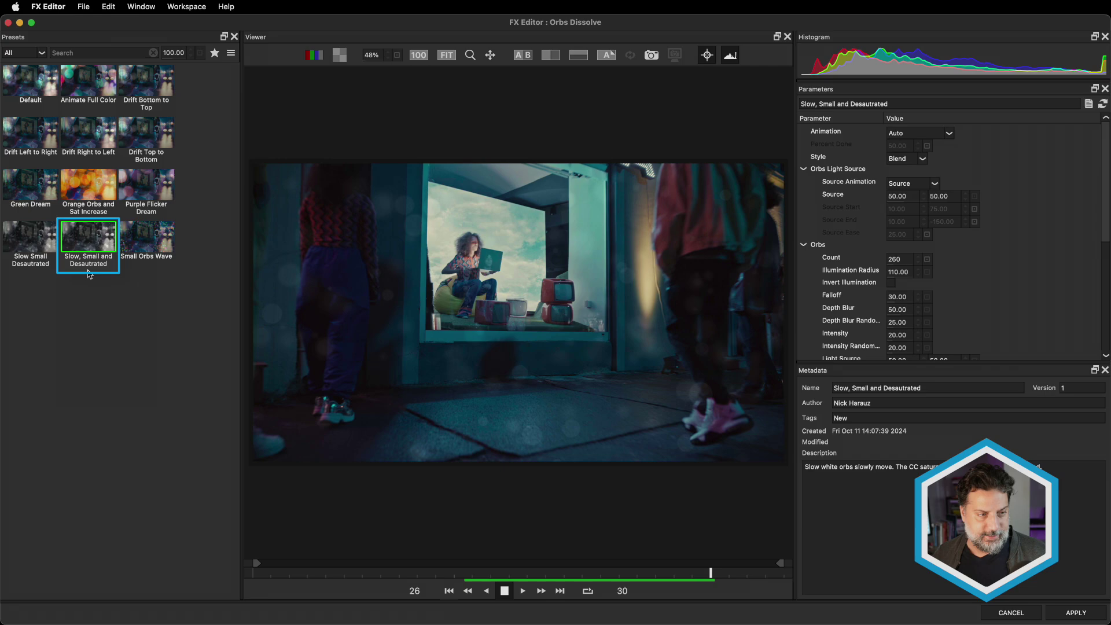
pyautogui.moveTo(479, 323)
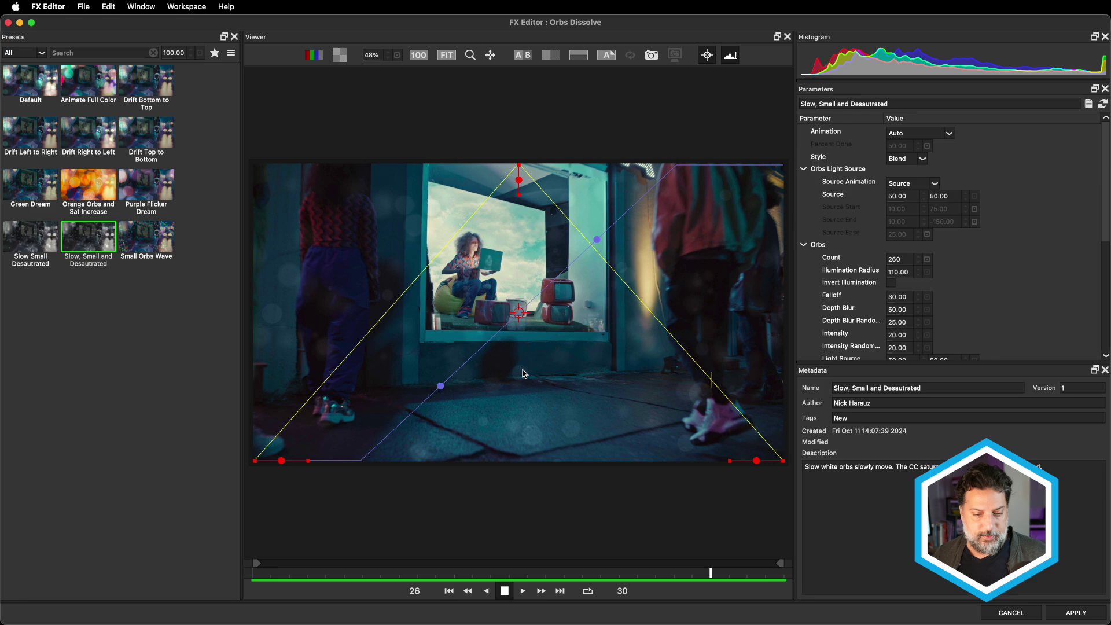
pyautogui.scroll(-5, 907, 331)
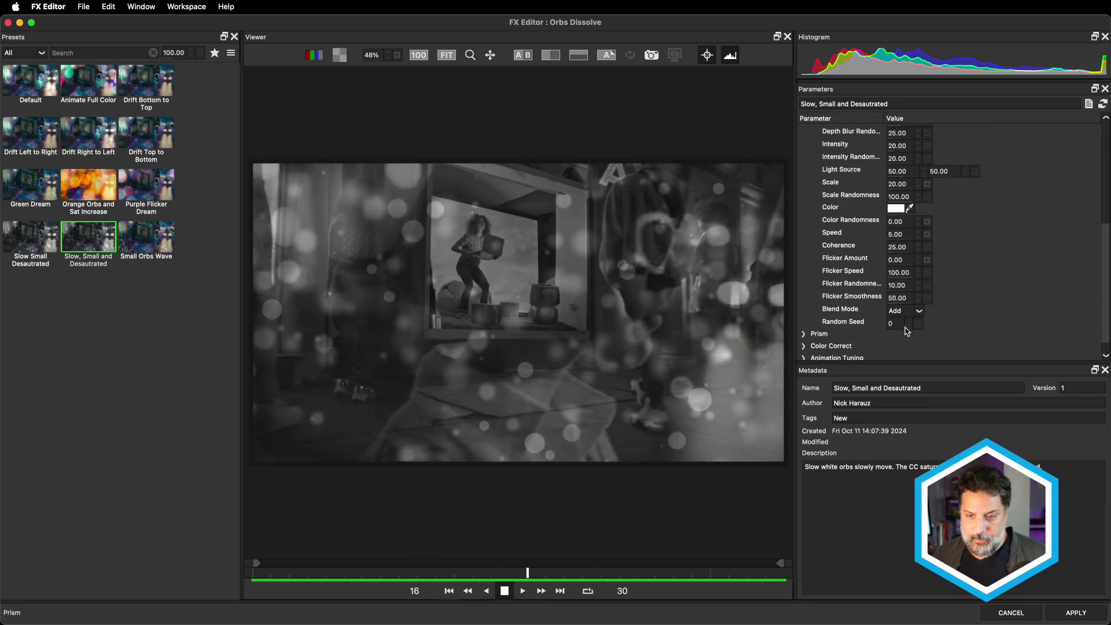
pyautogui.scroll(-1, 907, 331)
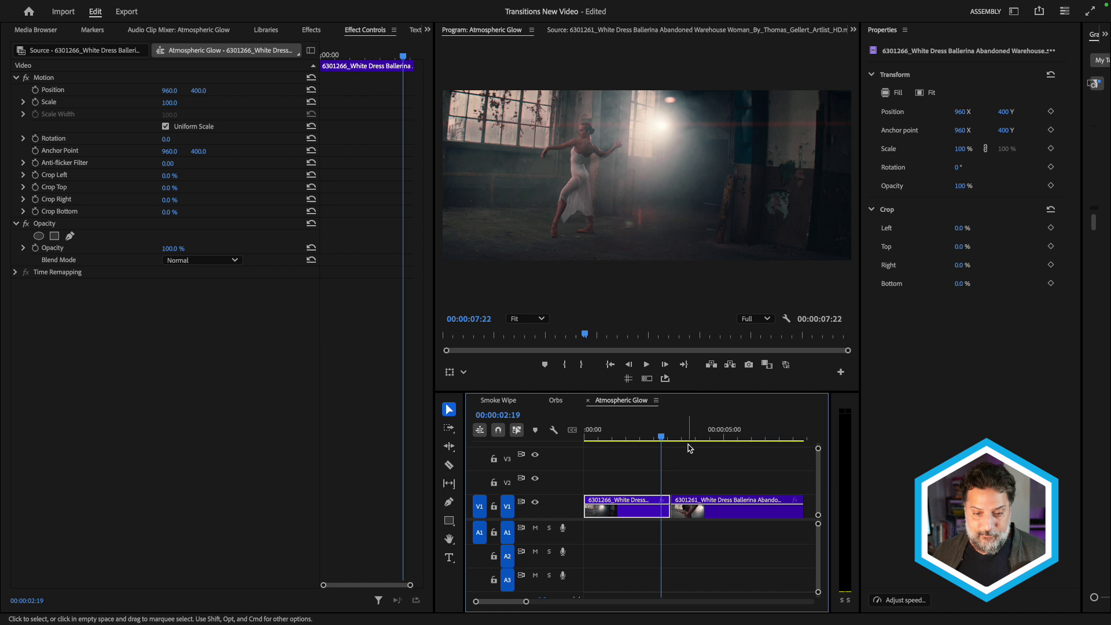
# - Scrub the playhead to preview the frames around the cut between the two ballerina clips
pyautogui.moveTo(661, 439)
pyautogui.mouseDown()
pyautogui.moveTo(686, 439)
pyautogui.moveTo(641, 440)
pyautogui.mouseUp()
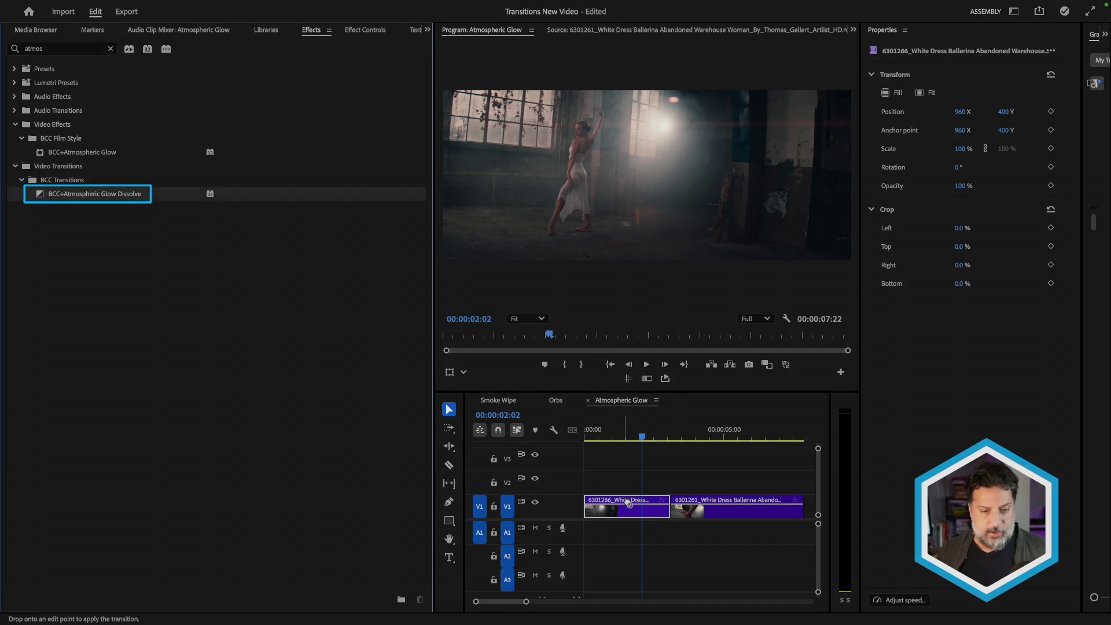
pyautogui.click(670, 442)
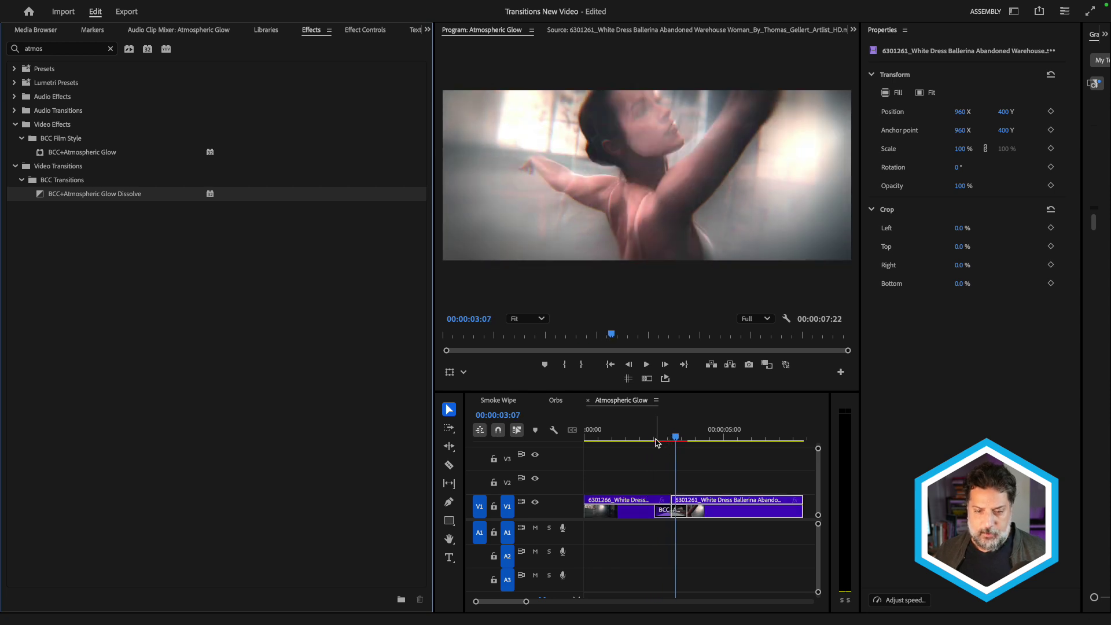
pyautogui.moveTo(670, 442); pyautogui.dragTo(672, 446)
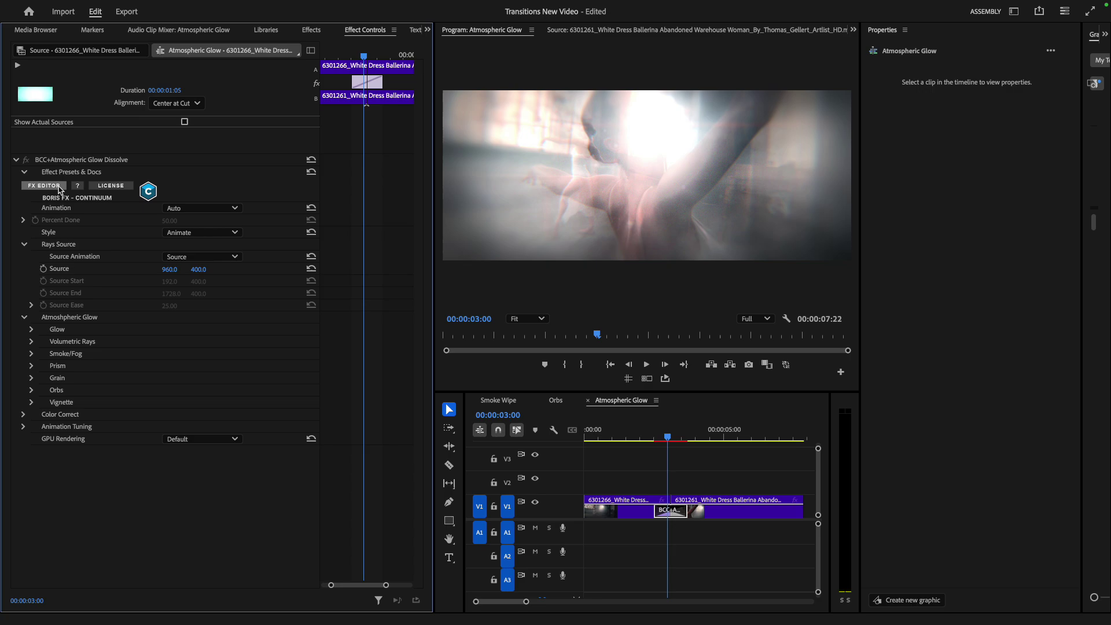
# - Open the Atmospheric Glow Dissolve in Continuum FX Editor
pyautogui.click(46, 186)
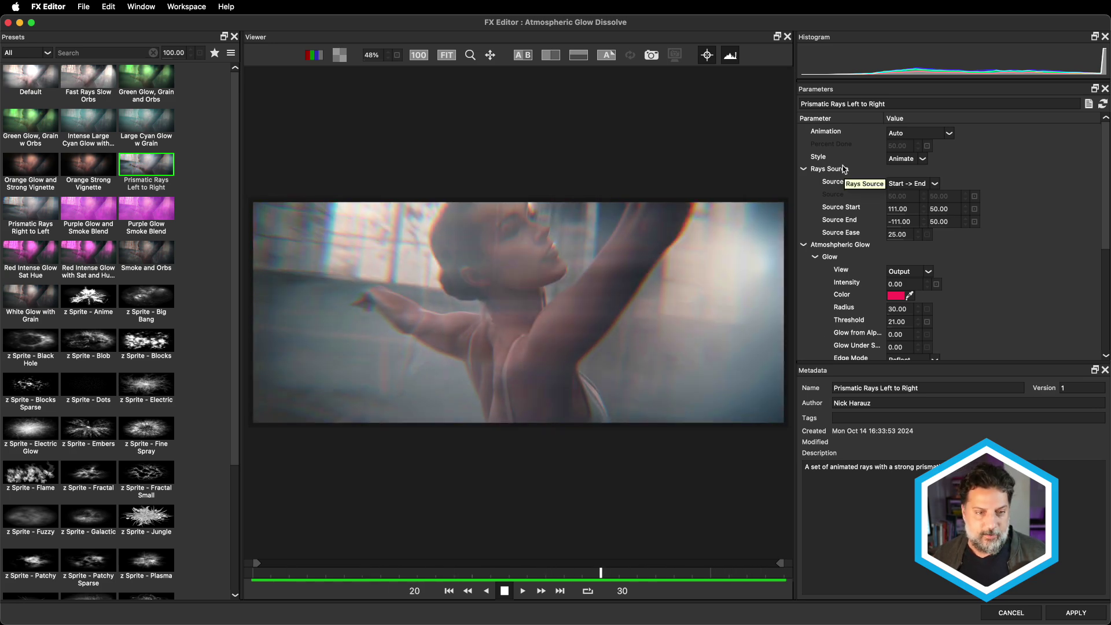
# - Load the Orange Strong Vignette preset and set glow Threshold to 0 and Radius to 120
pyautogui.press('Left')
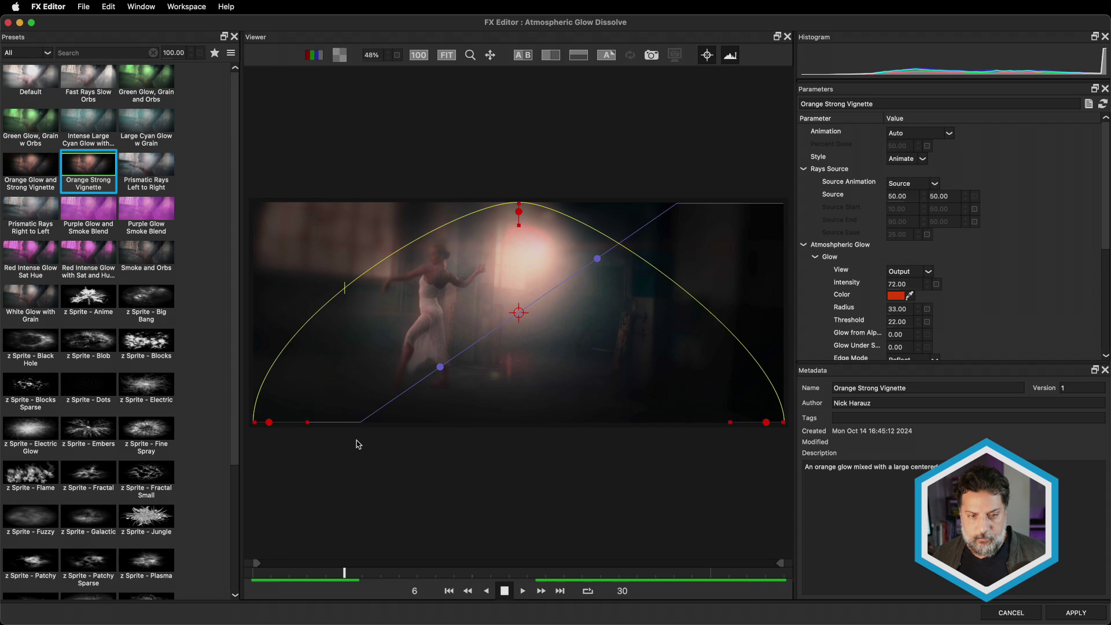
pyautogui.click(504, 591)
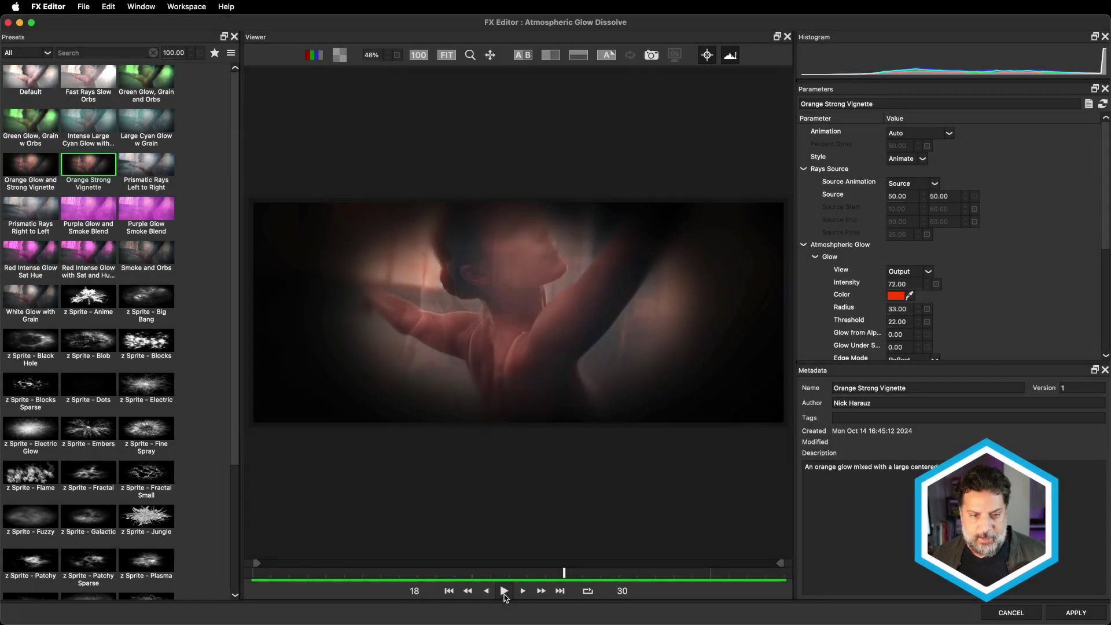
pyautogui.scroll(-1, 900, 269)
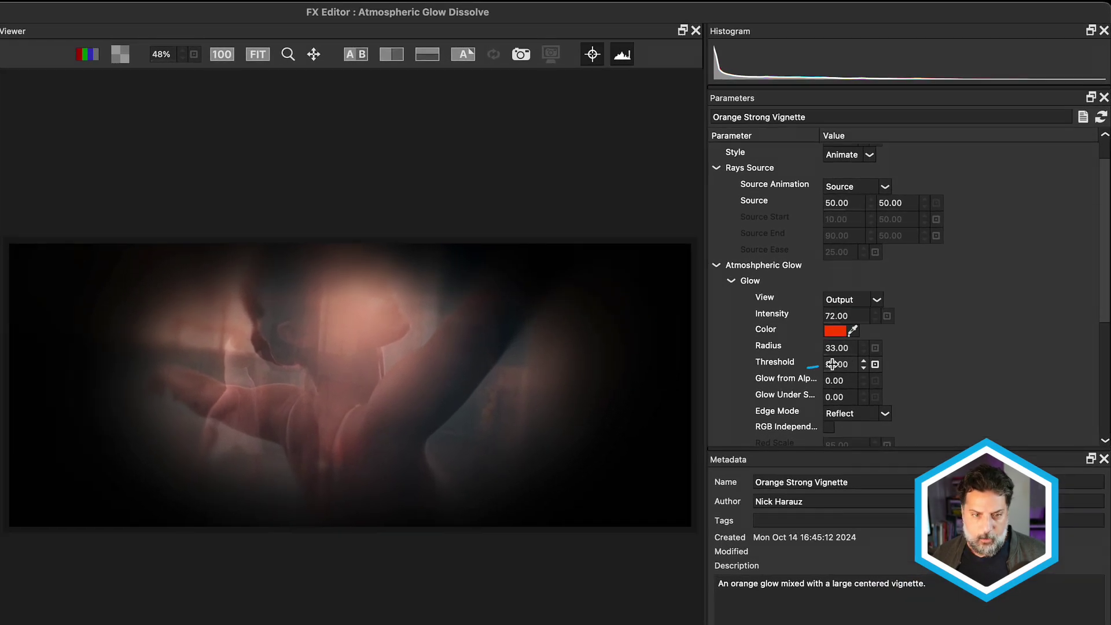
pyautogui.moveTo(832, 364); pyautogui.dragTo(816, 363)
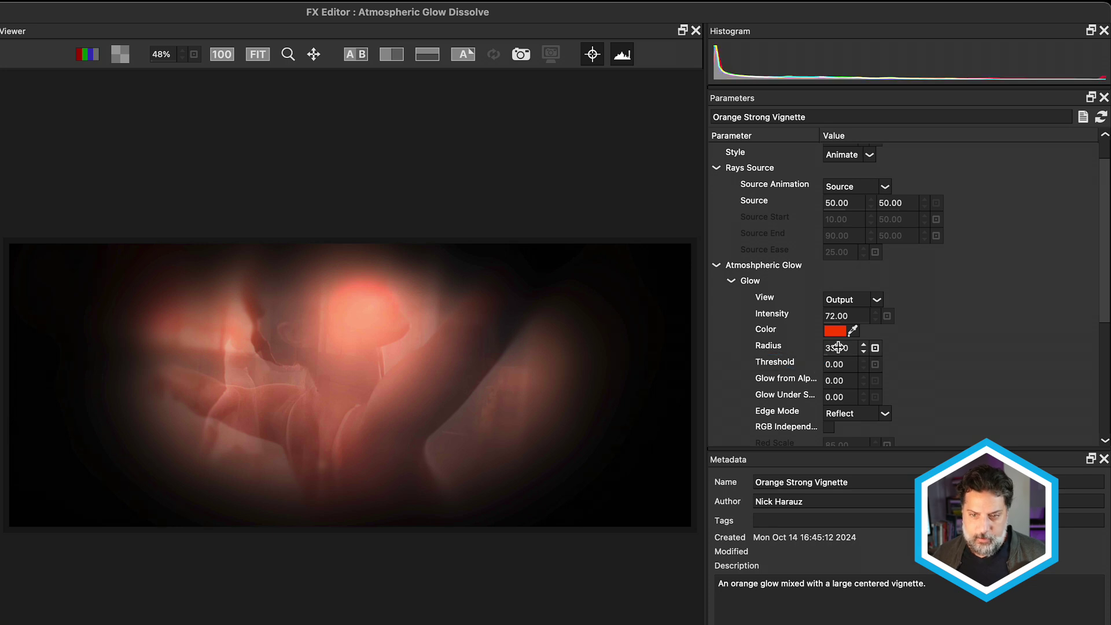
pyautogui.moveTo(894, 356); pyautogui.dragTo(905, 357)
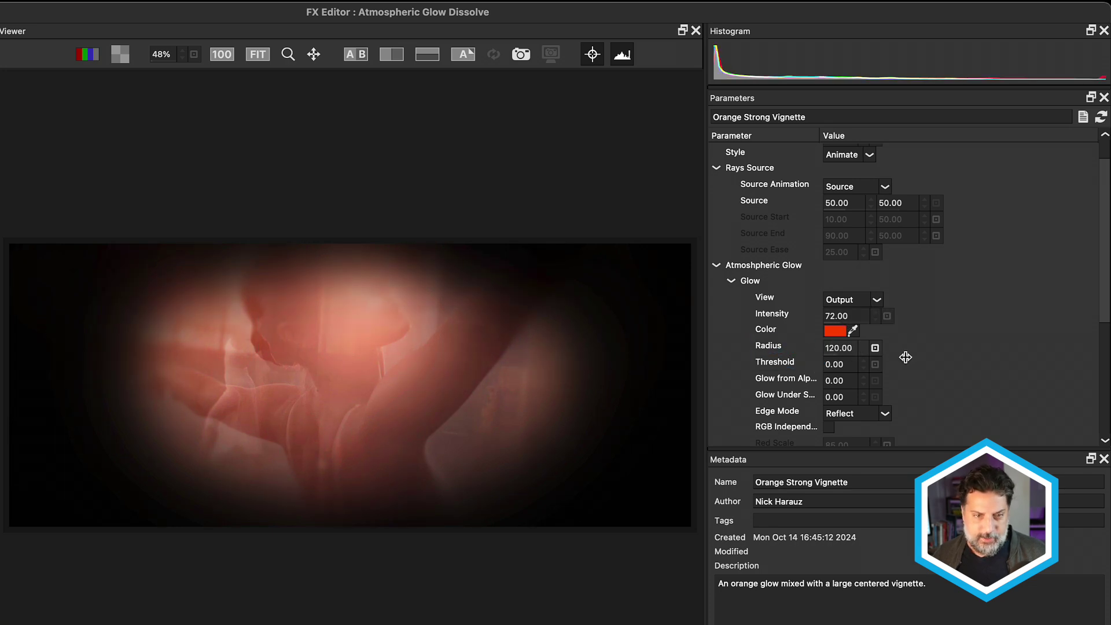
pyautogui.scroll(-1, 810, 289)
pyautogui.click(733, 231)
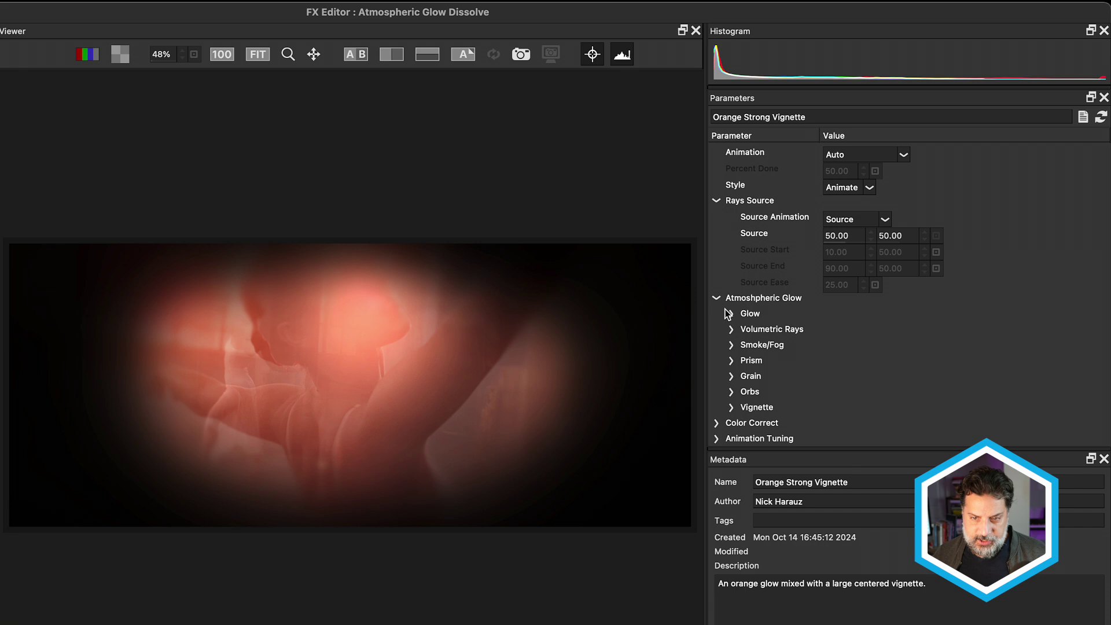
# - Enable monochrome Grain on the Atmospheric Glow Dissolve
pyautogui.click(733, 376)
pyautogui.click(828, 392)
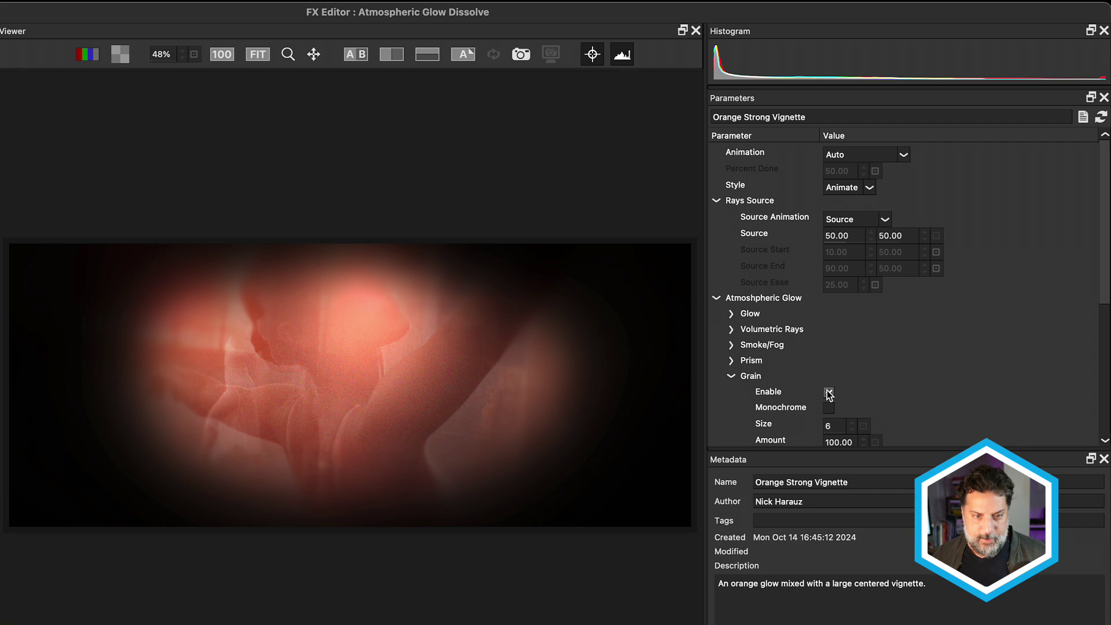
pyautogui.scroll(-1, 811, 402)
pyautogui.moveTo(512, 401)
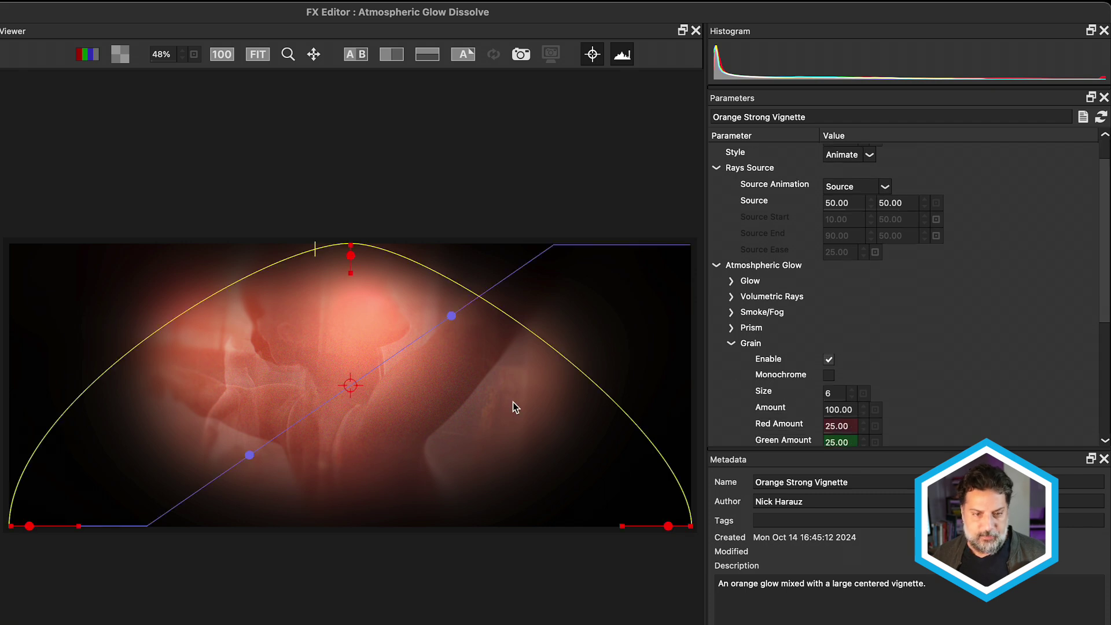
pyautogui.click(829, 375)
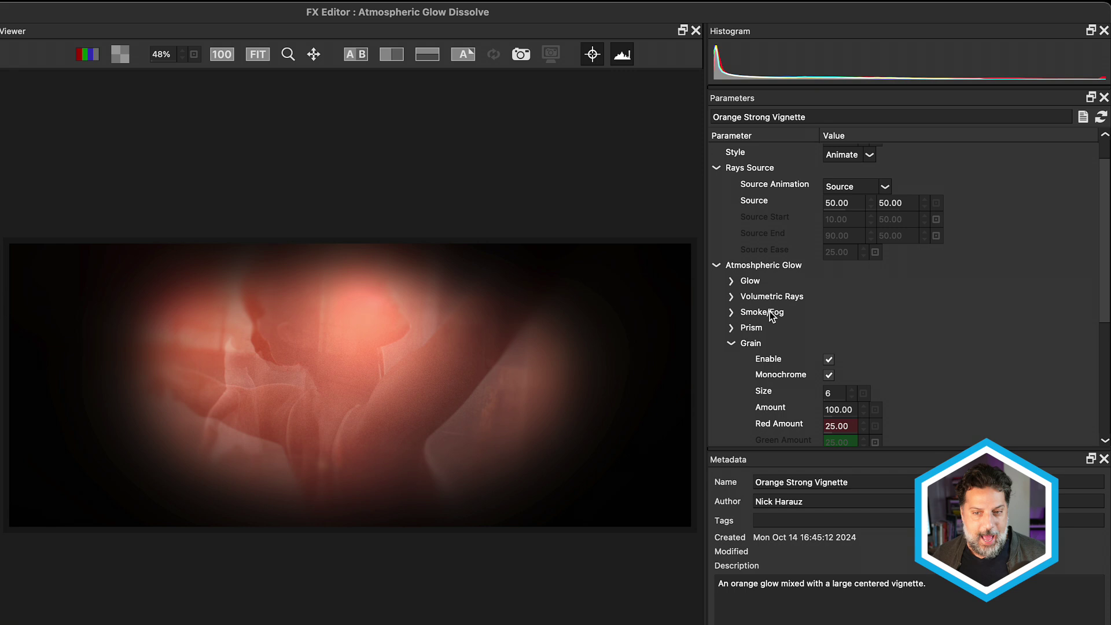
pyautogui.click(731, 343)
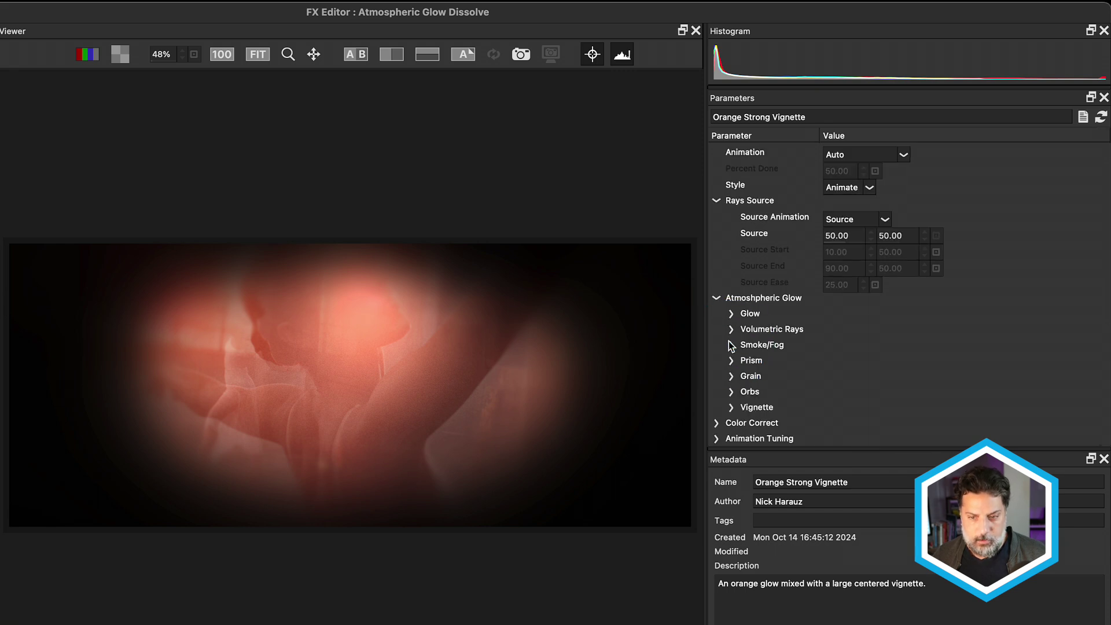